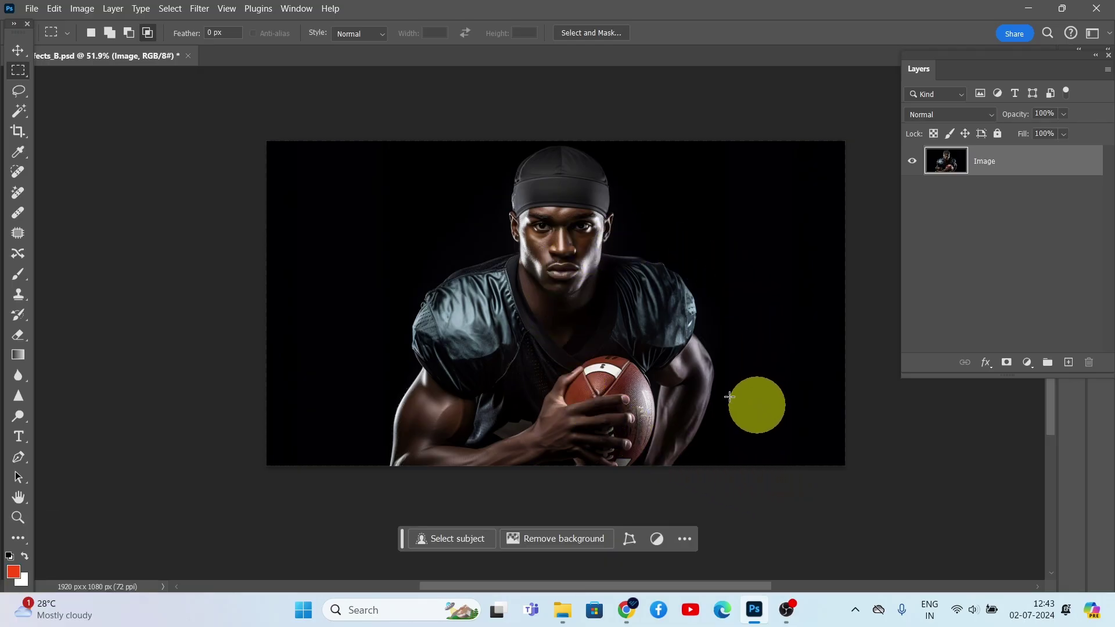
# Load the Fire_Photoshop Brushes_Walllow ABR brush file through File > Open.
pyautogui.click(29, 9)
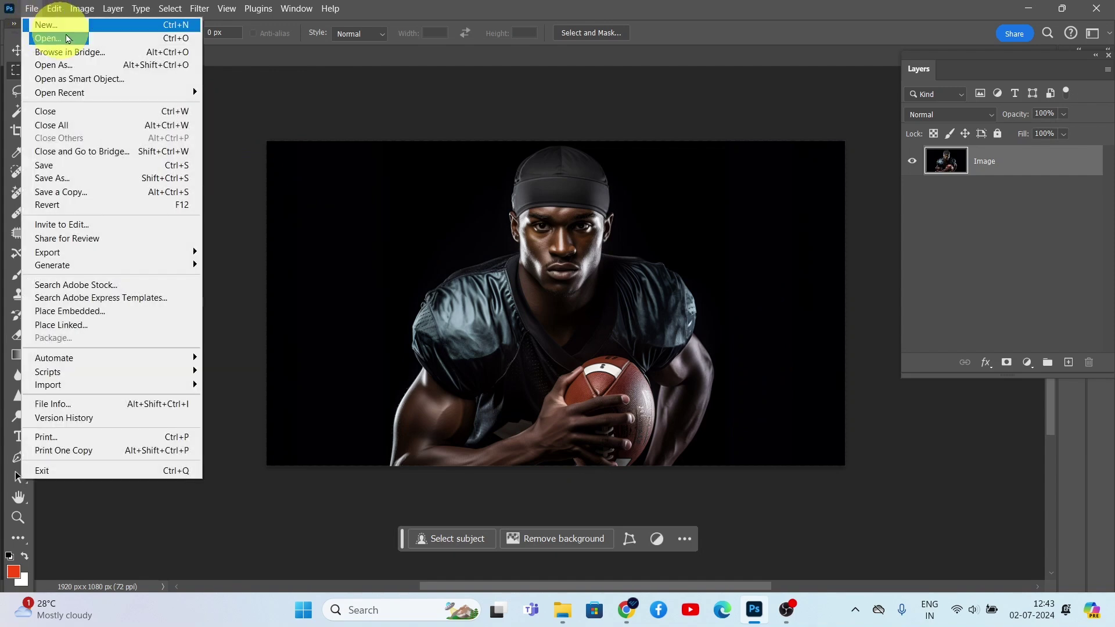
pyautogui.click(68, 38)
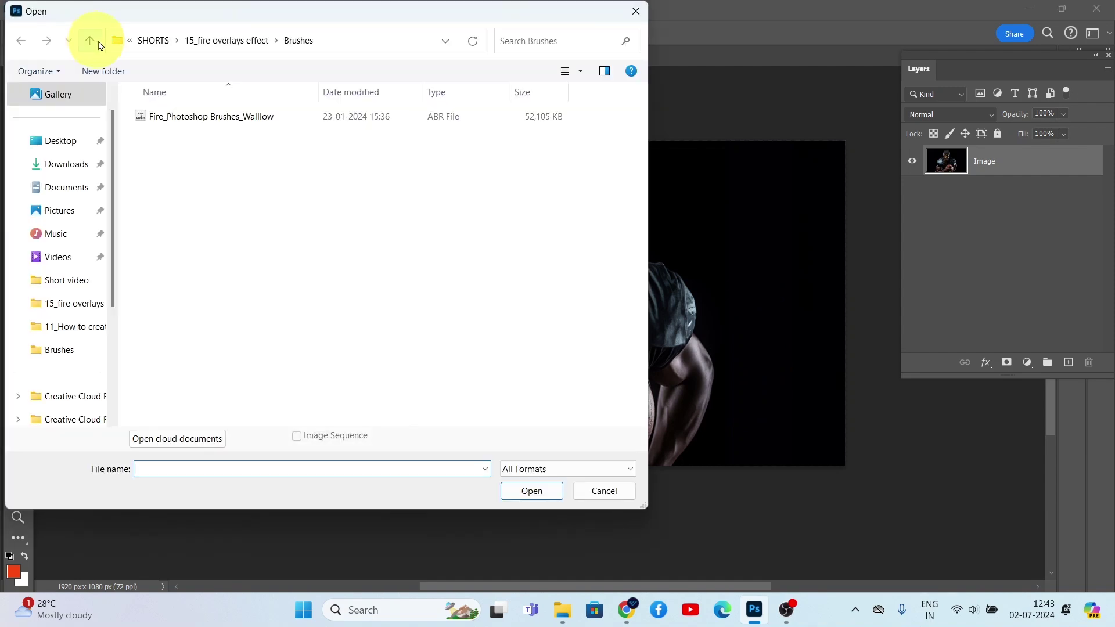
pyautogui.click(258, 118)
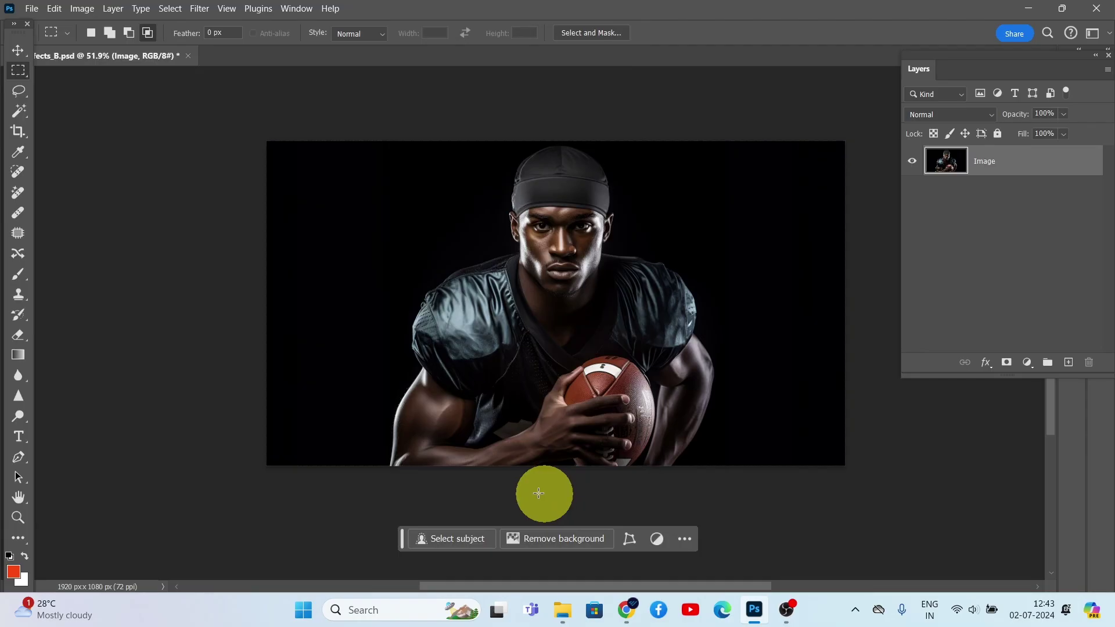
# Show the Brushes panel and expand the Fire_Photoshop Brushes_Walllow folder to list its fire presets.
pyautogui.click(297, 9)
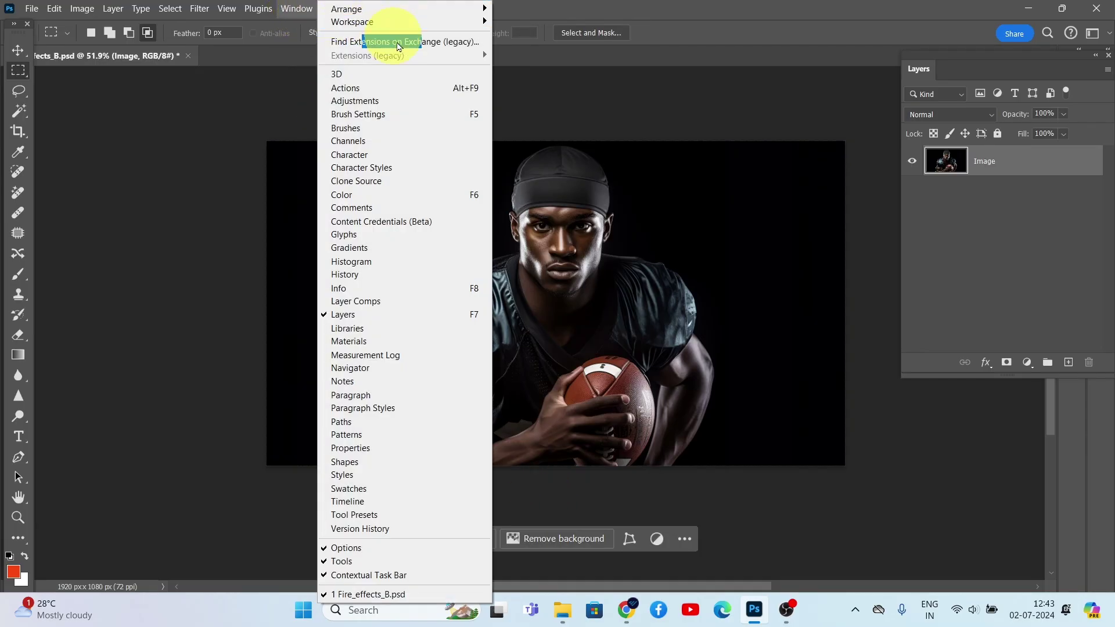
pyautogui.click(409, 129)
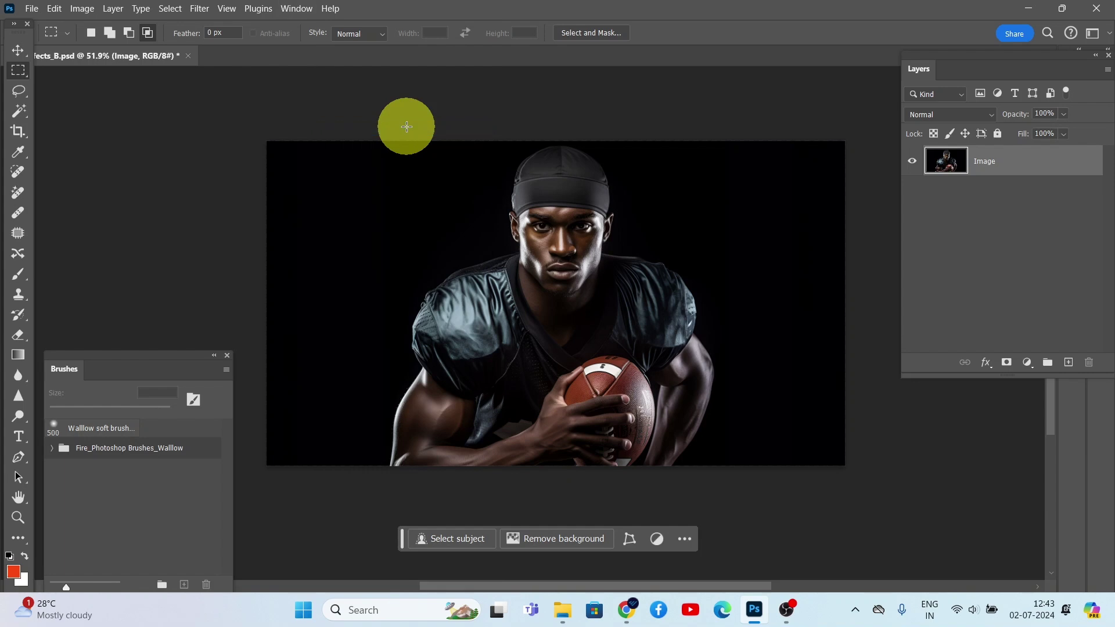
pyautogui.click(185, 448)
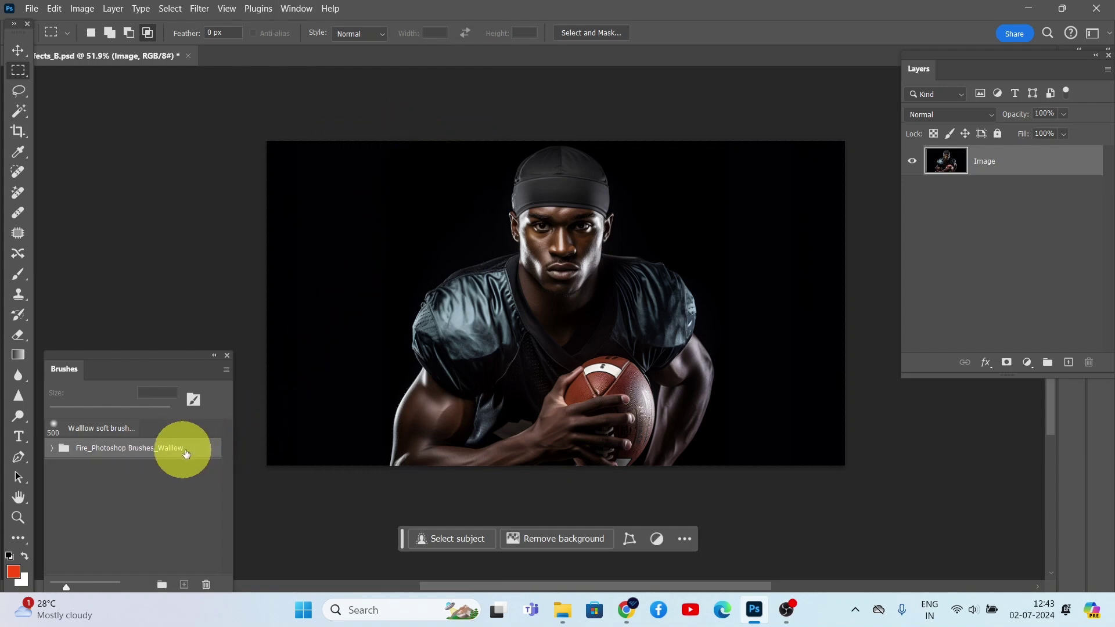
pyautogui.click(52, 451)
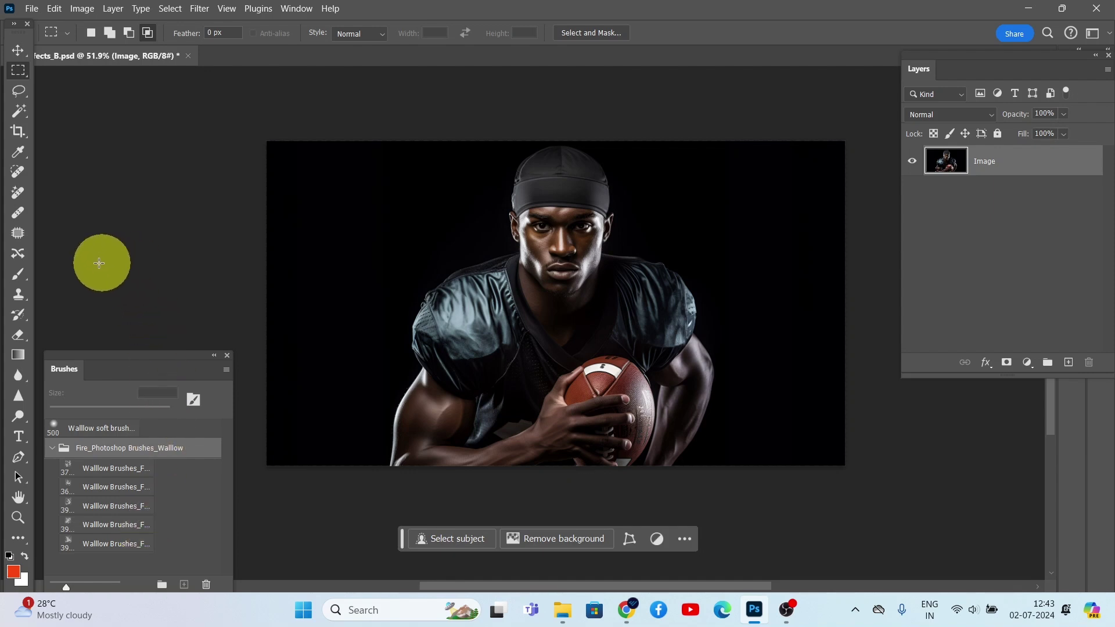
# Choose the 90 px Walllow soft brush and pick orange fa820d as the foreground colour.
pyautogui.click(18, 273)
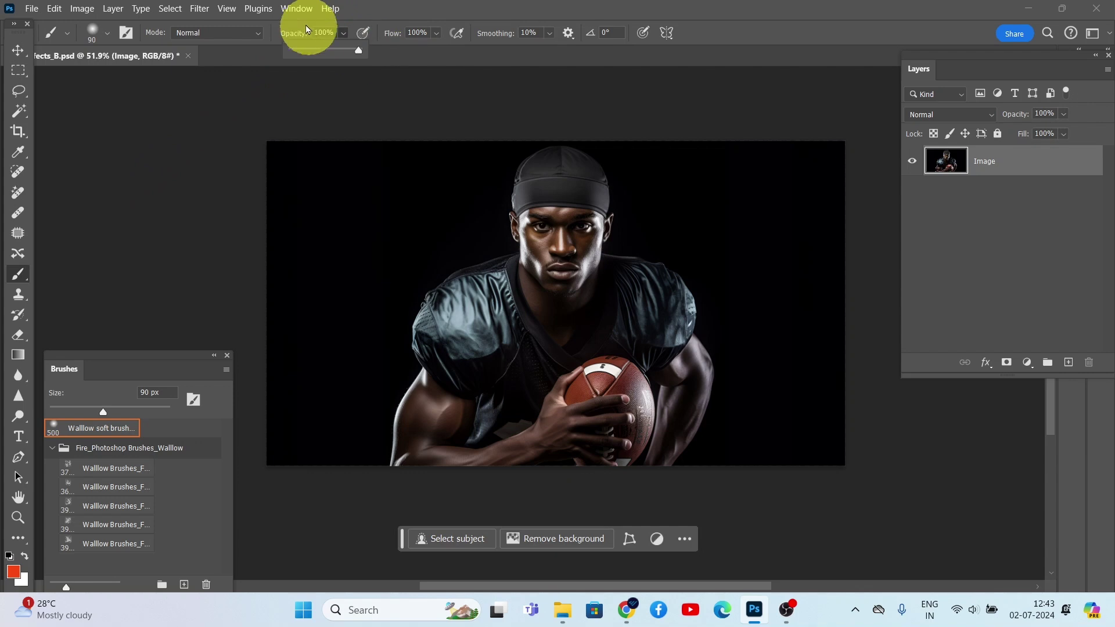
pyautogui.click(437, 33)
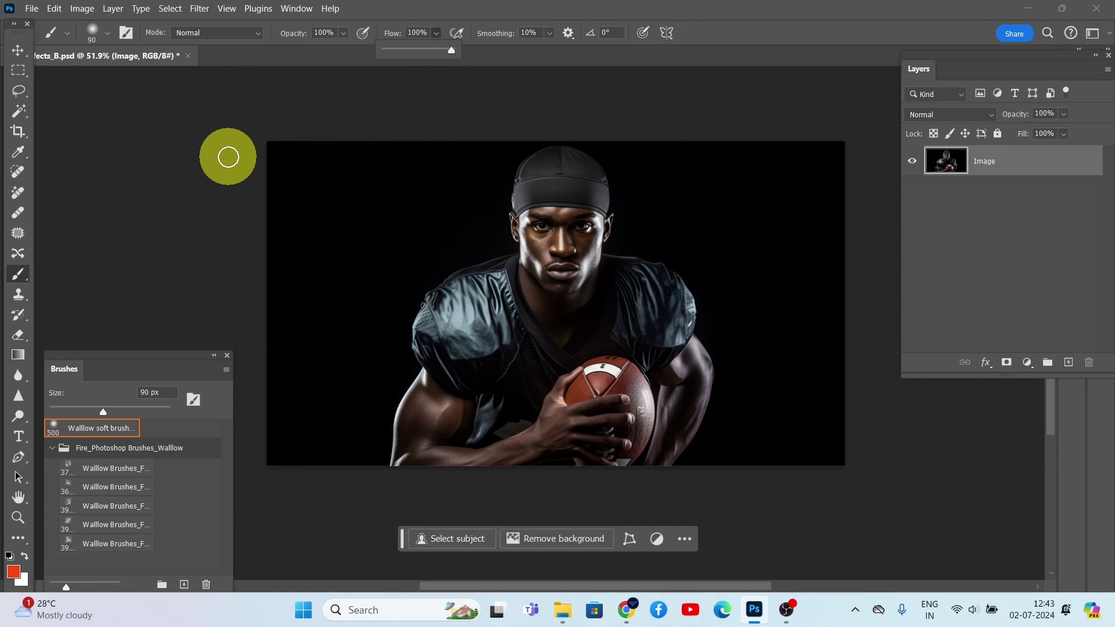
pyautogui.click(14, 575)
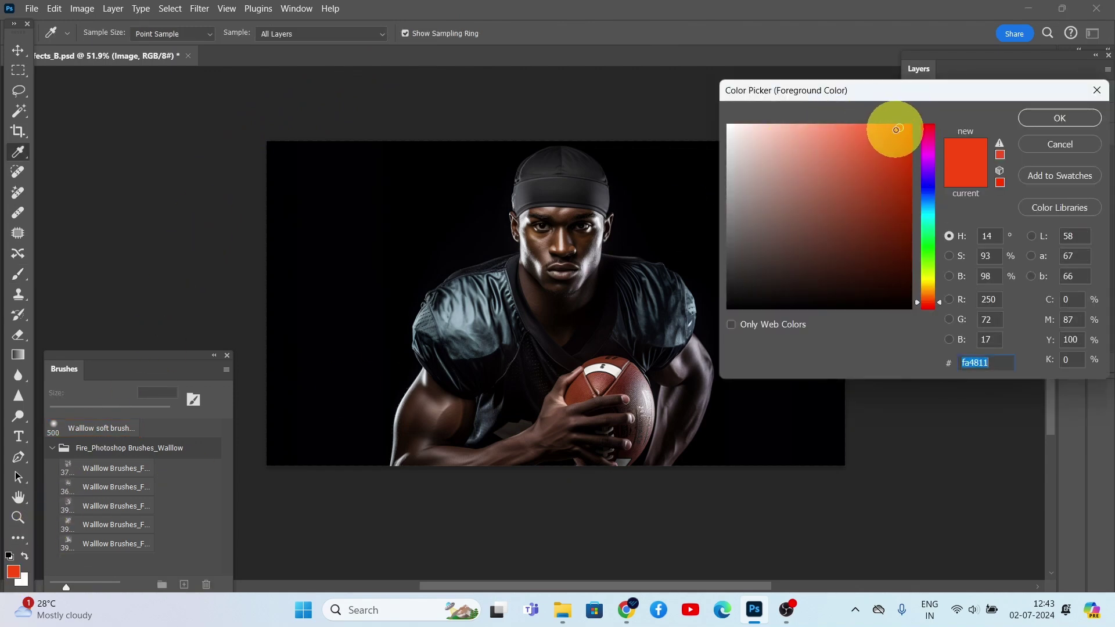
pyautogui.click(896, 130)
pyautogui.click(930, 292)
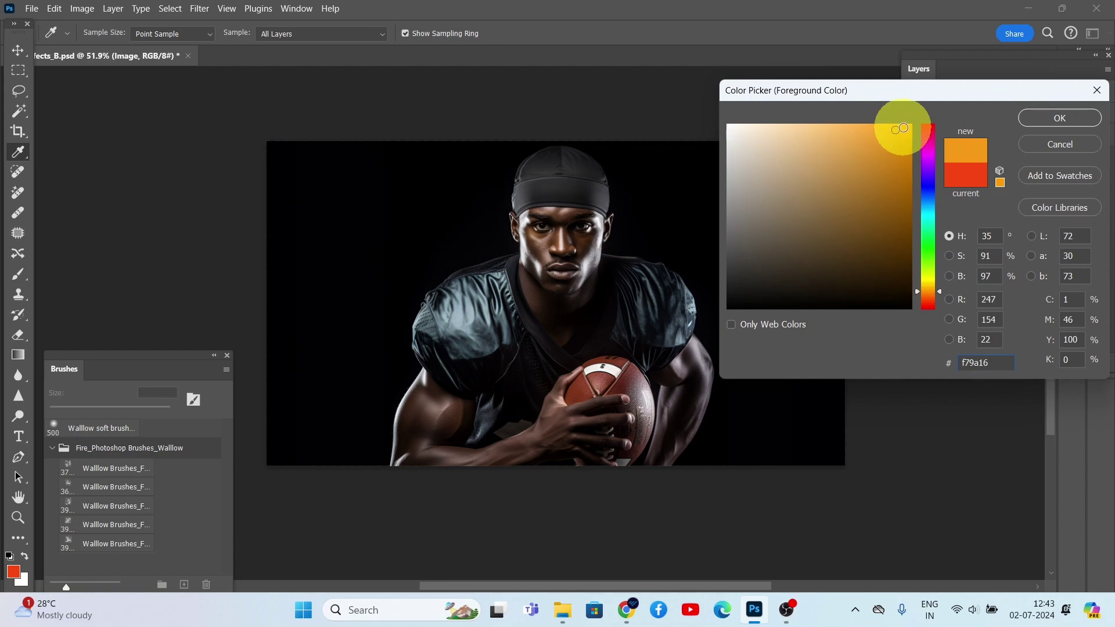
pyautogui.click(902, 128)
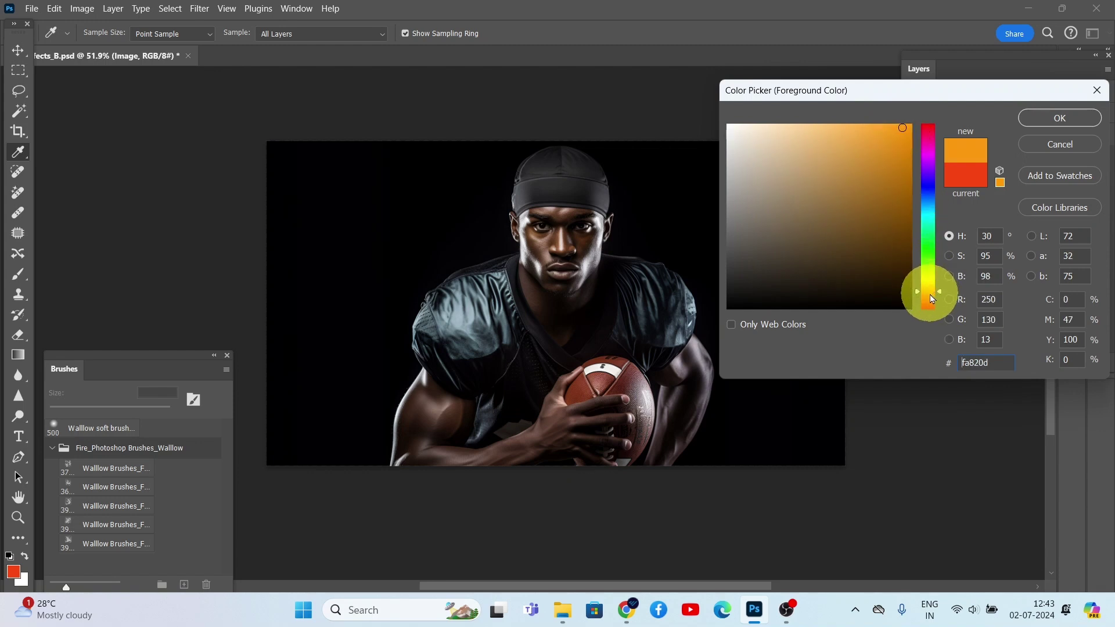
# Confirm the orange colour and stamp 600 px fire on the left side of a new Layer 1.
pyautogui.click(1058, 119)
pyautogui.press('b')
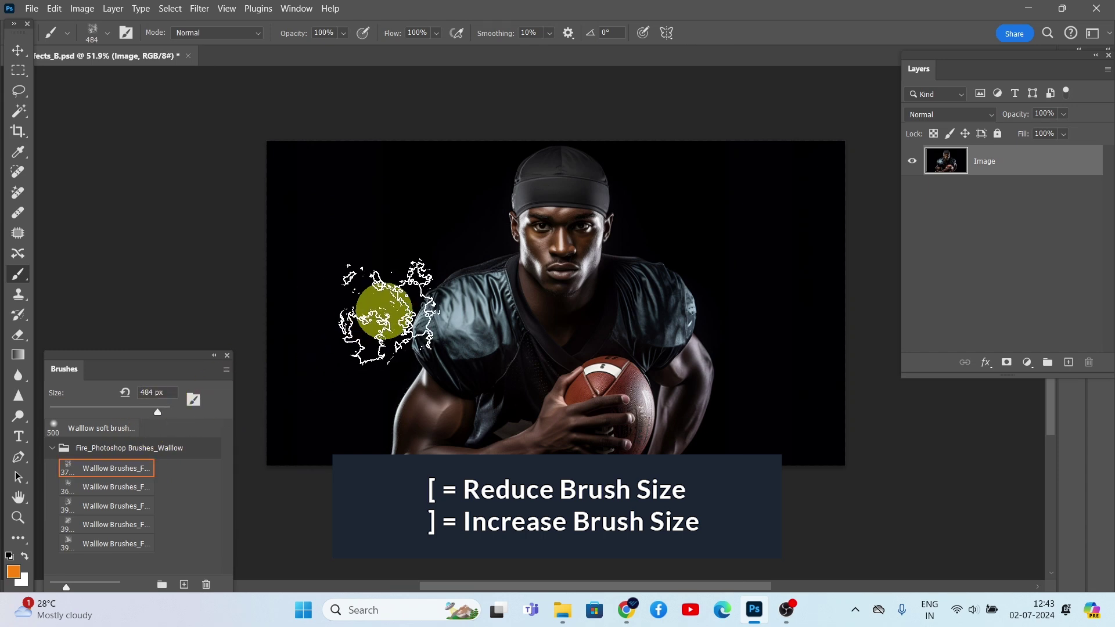
pyautogui.press(']')
pyautogui.press(']')
pyautogui.press(']')
pyautogui.press(']')
pyautogui.press(']')
pyautogui.press(']')
pyautogui.press(']')
pyautogui.press(']')
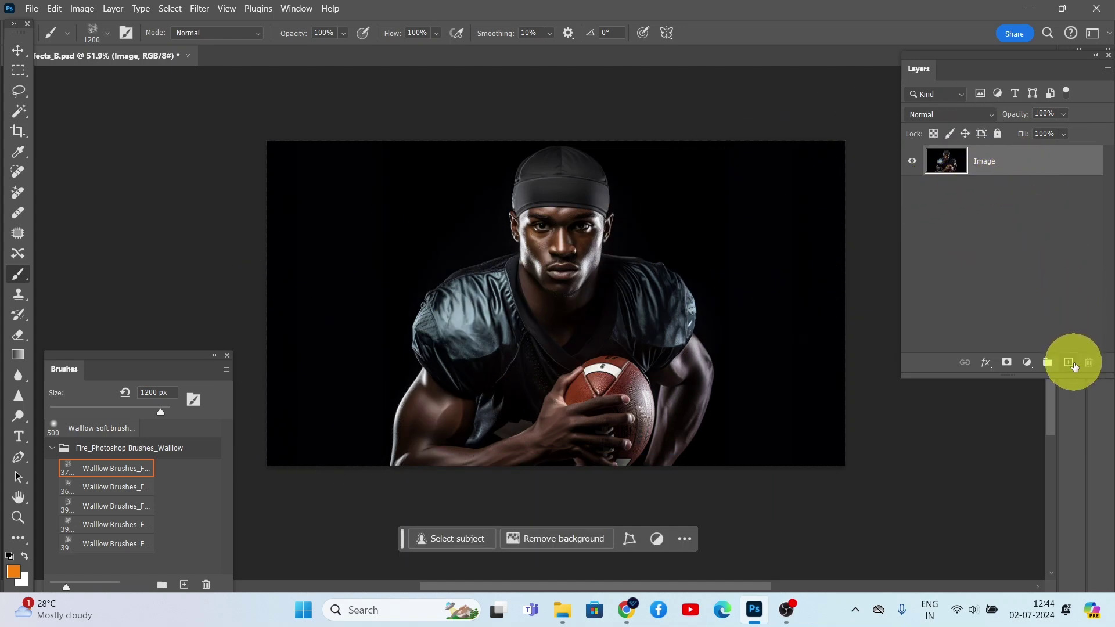
pyautogui.click(1069, 362)
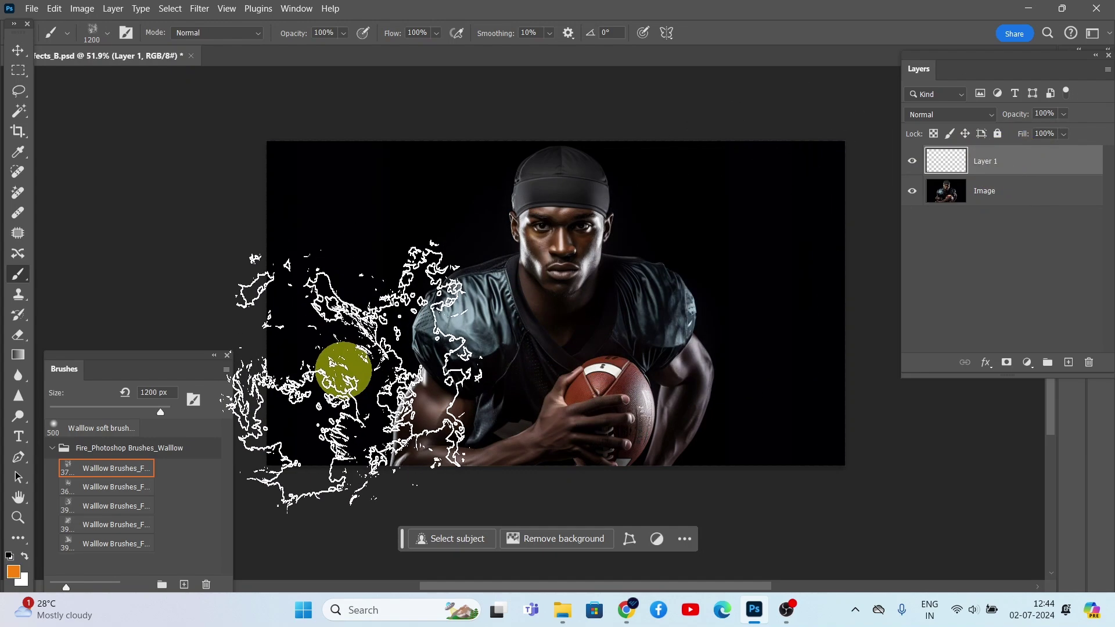
pyautogui.click(348, 380)
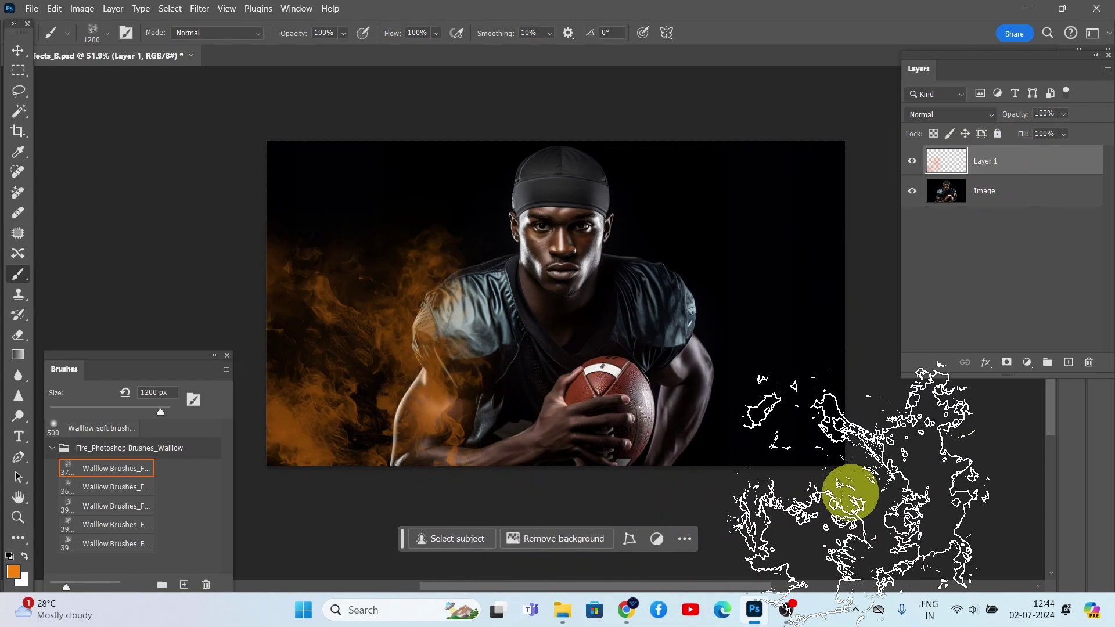
# Stamp a large smoke shape with the second fire preset, resizing the brush up to 1400 px.
pyautogui.click(111, 487)
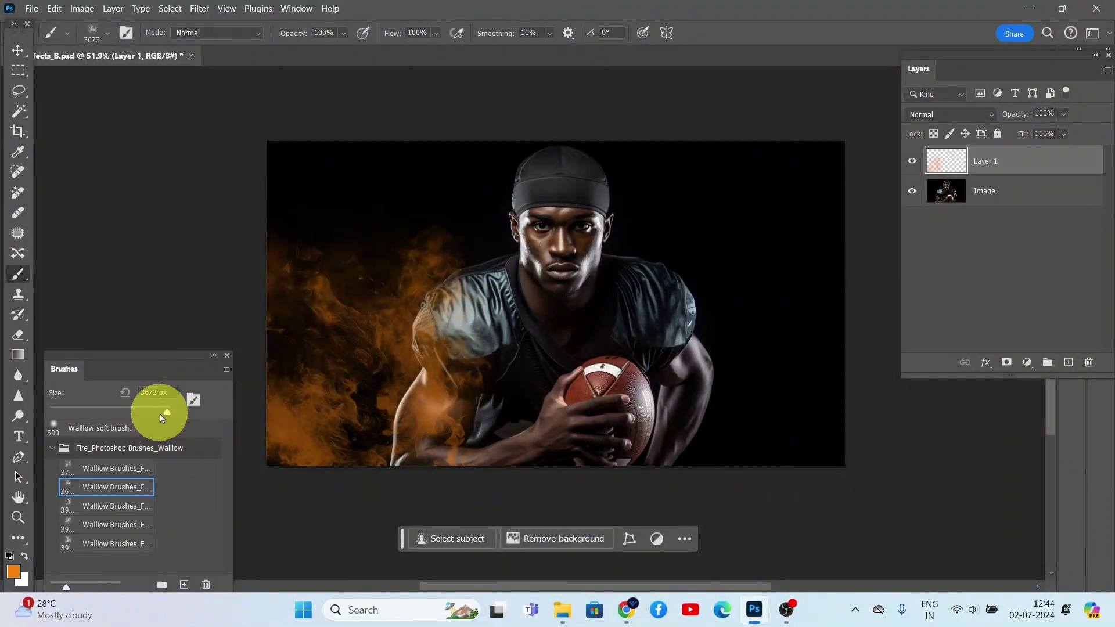
pyautogui.moveTo(160, 413); pyautogui.dragTo(153, 413)
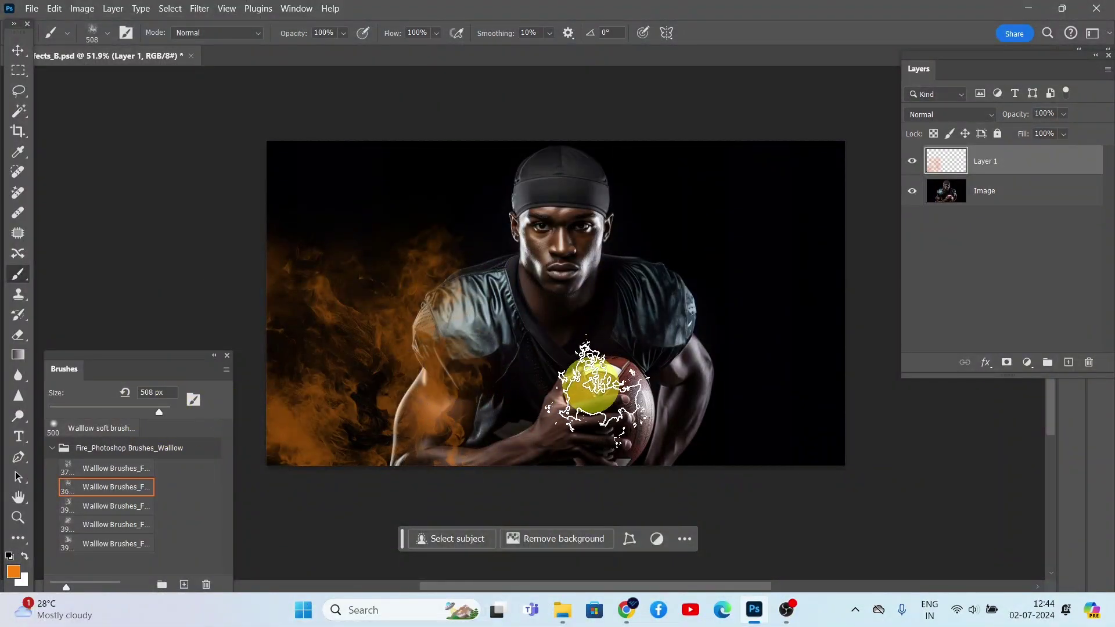
pyautogui.press(']')
pyautogui.press(']')
pyautogui.press(']')
pyautogui.press(']')
pyautogui.press(']')
pyautogui.press(']')
pyautogui.press(']')
pyautogui.press(']')
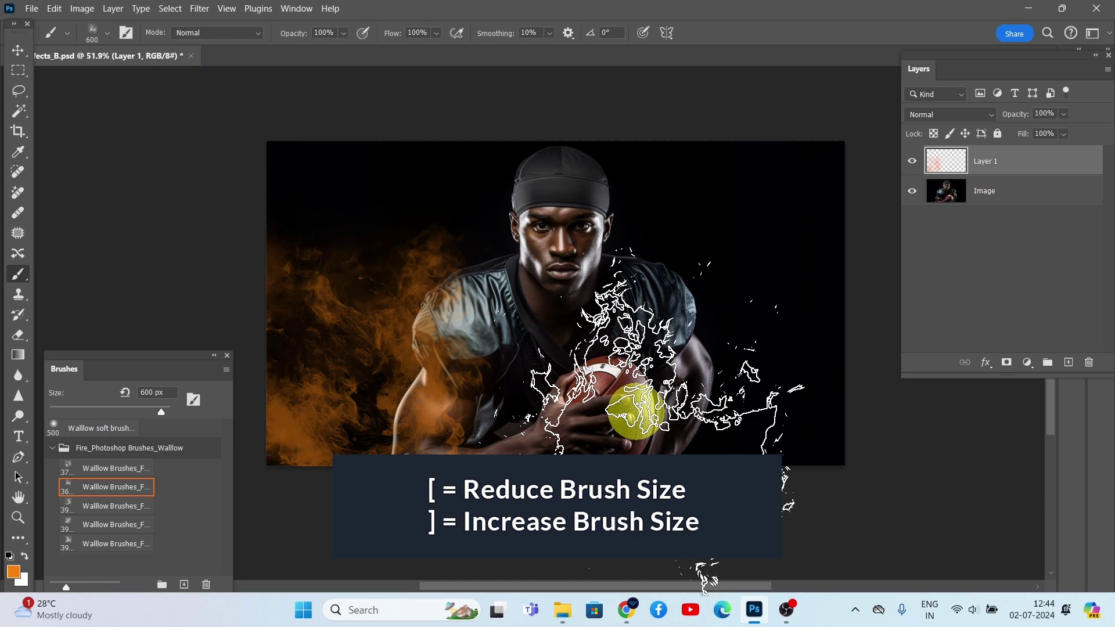
pyautogui.press(']')
pyautogui.press(']')
pyautogui.press(']')
pyautogui.press(']')
pyautogui.press(']')
pyautogui.press(']')
pyautogui.press(']')
pyautogui.press(']')
pyautogui.press(']')
pyautogui.press(']')
pyautogui.press(']')
pyautogui.press(']')
pyautogui.press(']')
pyautogui.click(665, 400)
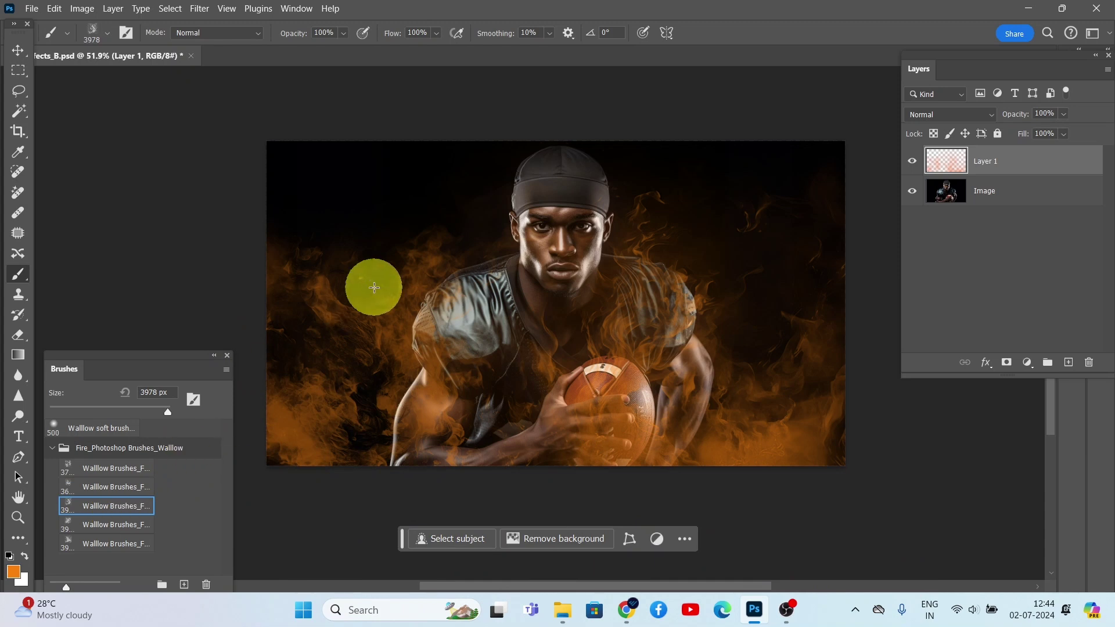
pyautogui.doubleClick(148, 393)
pyautogui.write('413')
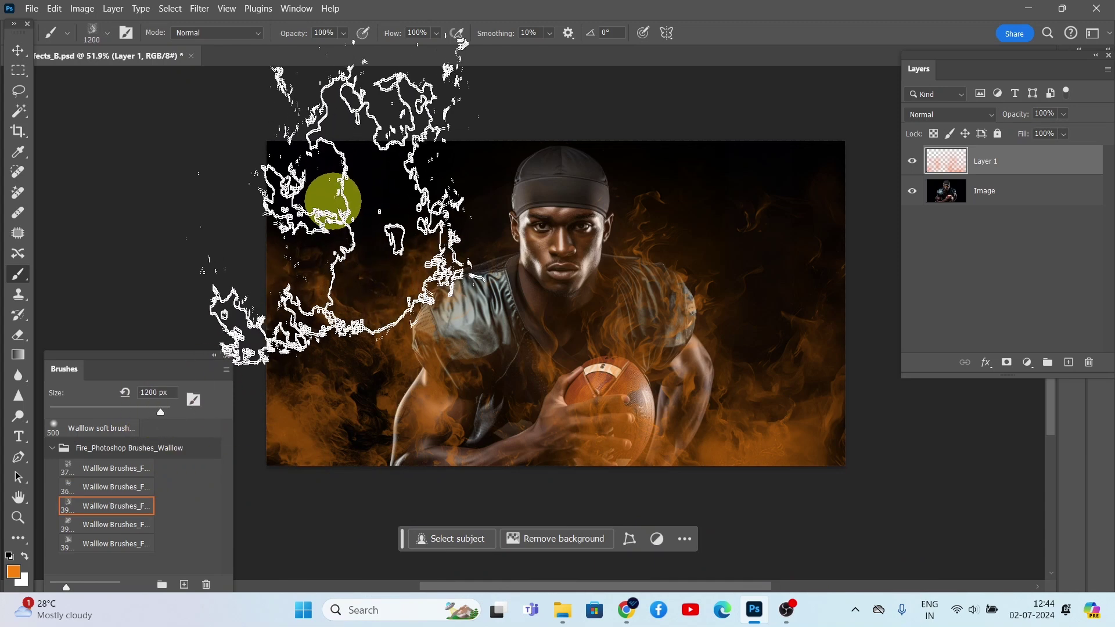
pyautogui.press(']')
pyautogui.press(']')
pyautogui.press(']')
pyautogui.press(']')
pyautogui.press(']')
pyautogui.press(']')
pyautogui.press(']')
pyautogui.press(']')
pyautogui.press(']')
pyautogui.press(']')
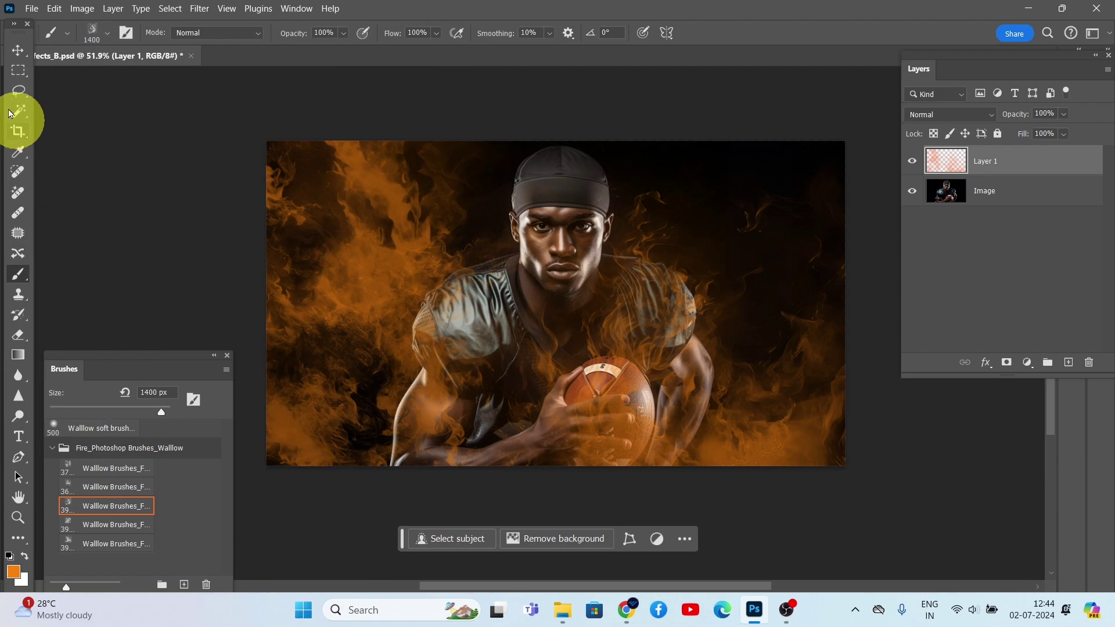
pyautogui.click(18, 71)
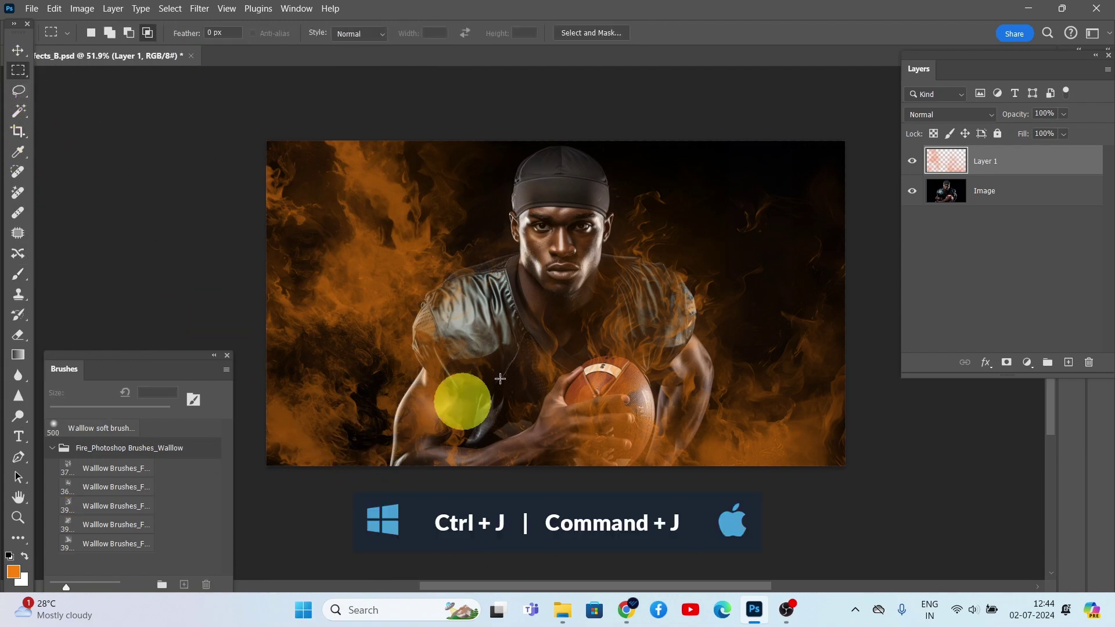
# Duplicate Layer 1 and merge both fire layers into Layer 1 copy.
pyautogui.hotkey('ctrl', 'j')
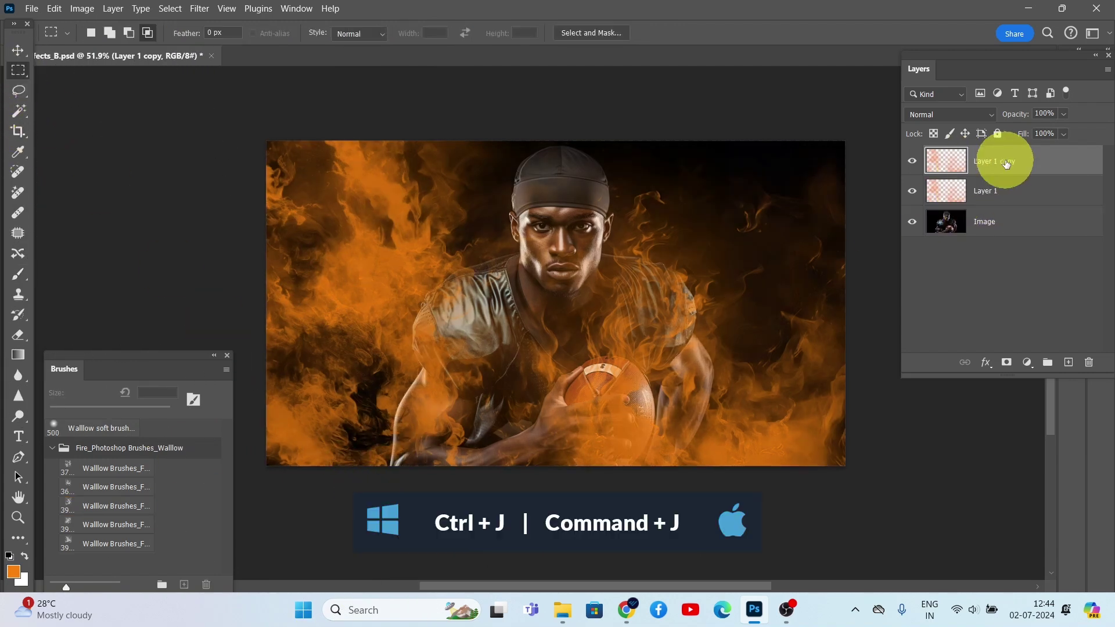
pyautogui.keyDown('shift'); pyautogui.click(1004, 192); pyautogui.keyUp('shift')
pyautogui.rightClick(1025, 189)
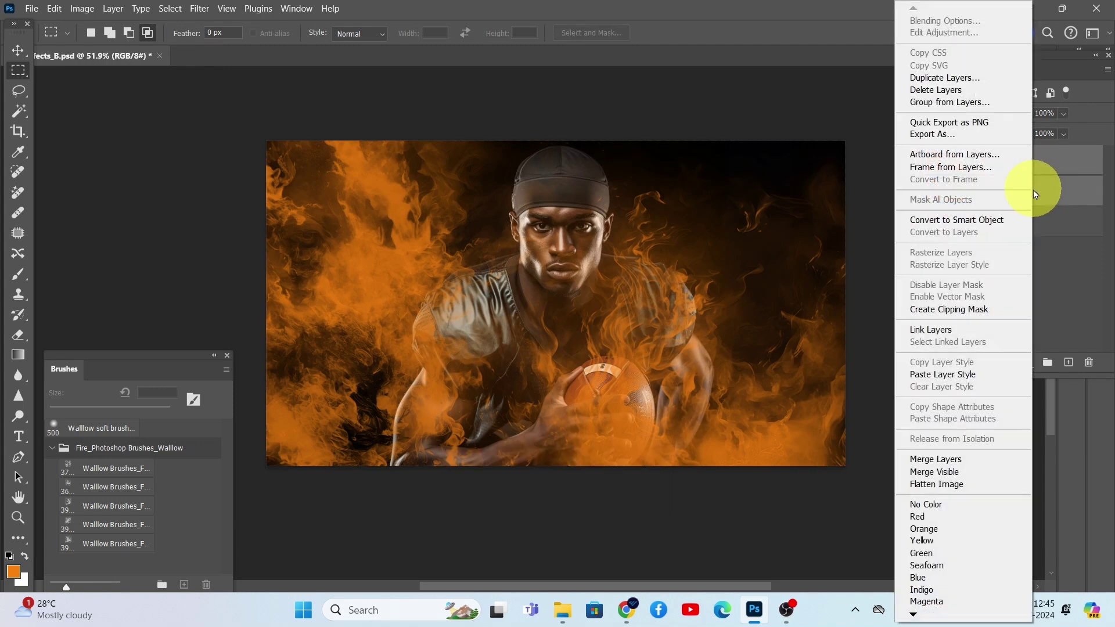
pyautogui.click(948, 459)
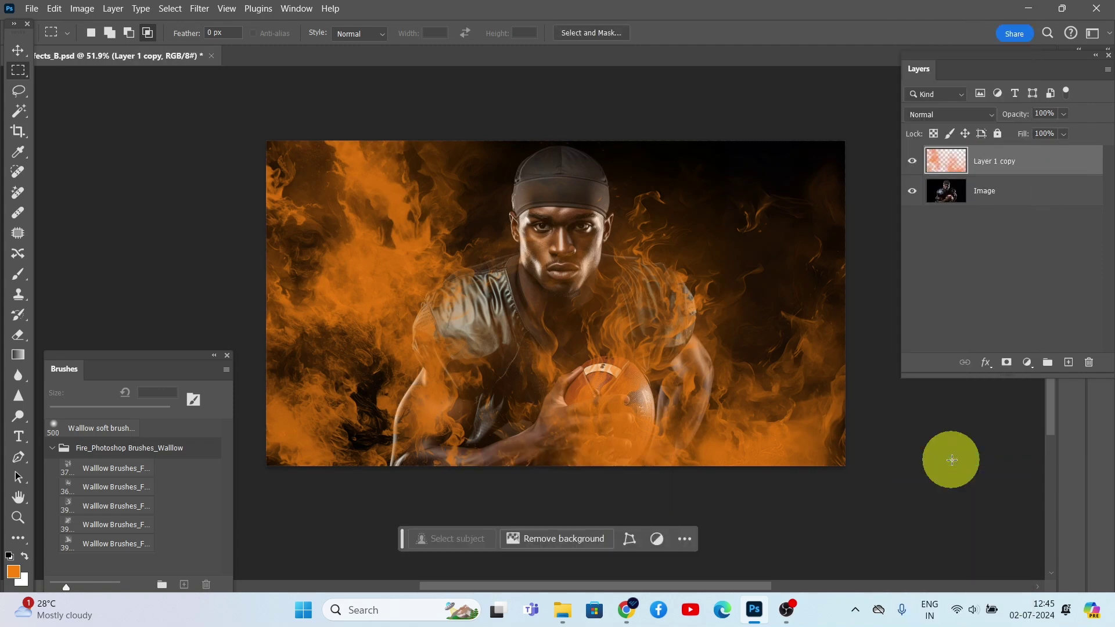
# Add a black Solid Color fill layer above the Image layer.
pyautogui.click(1011, 195)
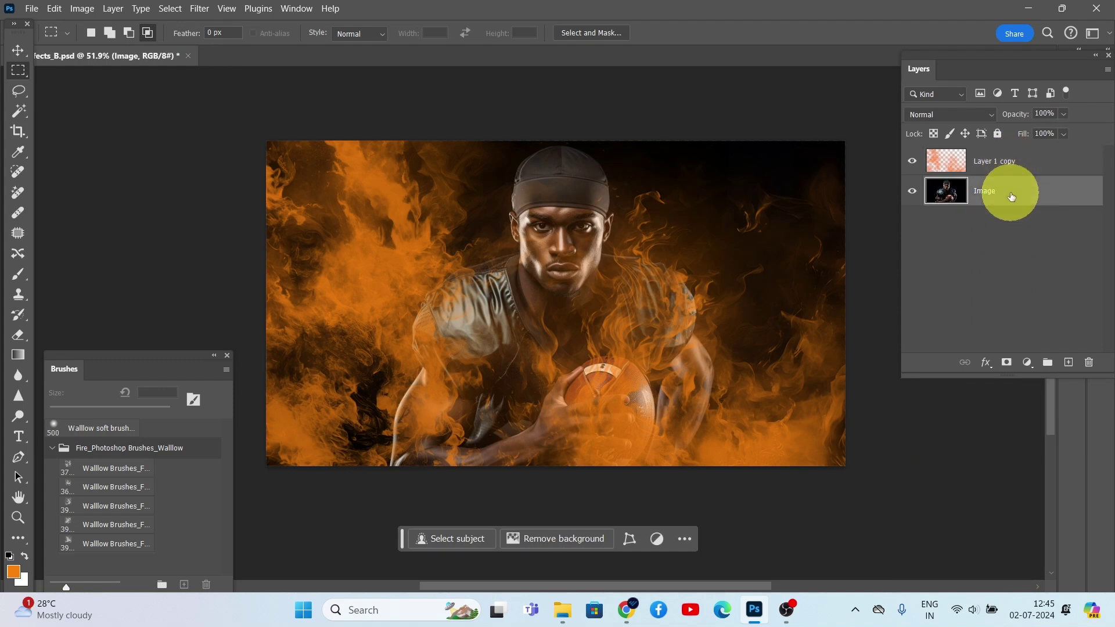
pyautogui.click(1027, 363)
pyautogui.click(1025, 108)
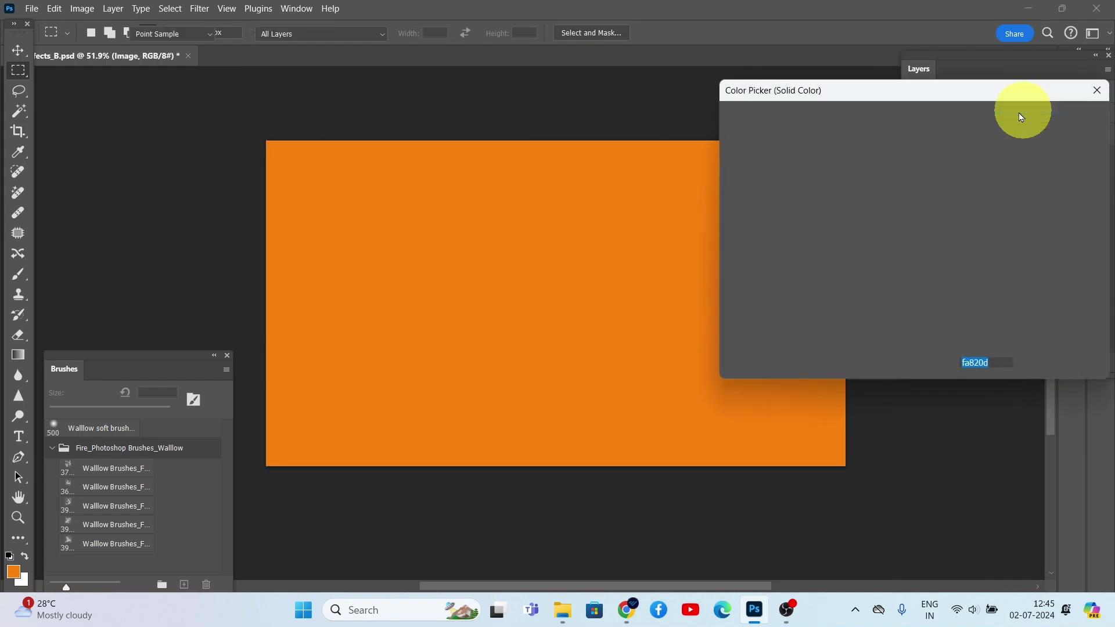
pyautogui.moveTo(838, 232)
pyautogui.mouseDown()
pyautogui.moveTo(742, 319)
pyautogui.moveTo(697, 326)
pyautogui.moveTo(714, 319)
pyautogui.mouseUp()
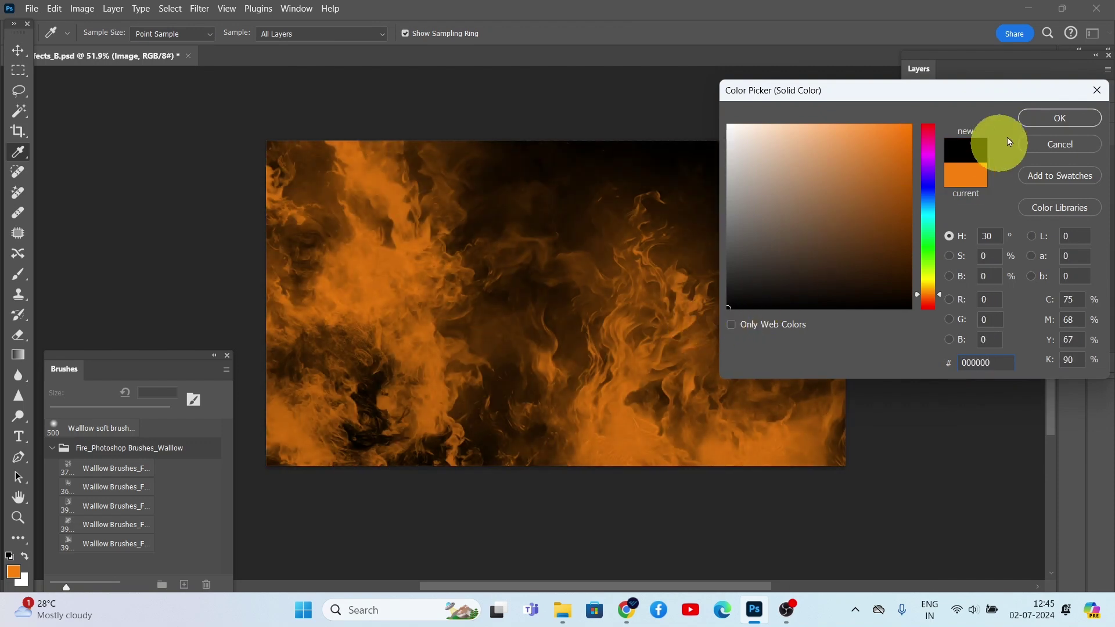
pyautogui.click(1054, 116)
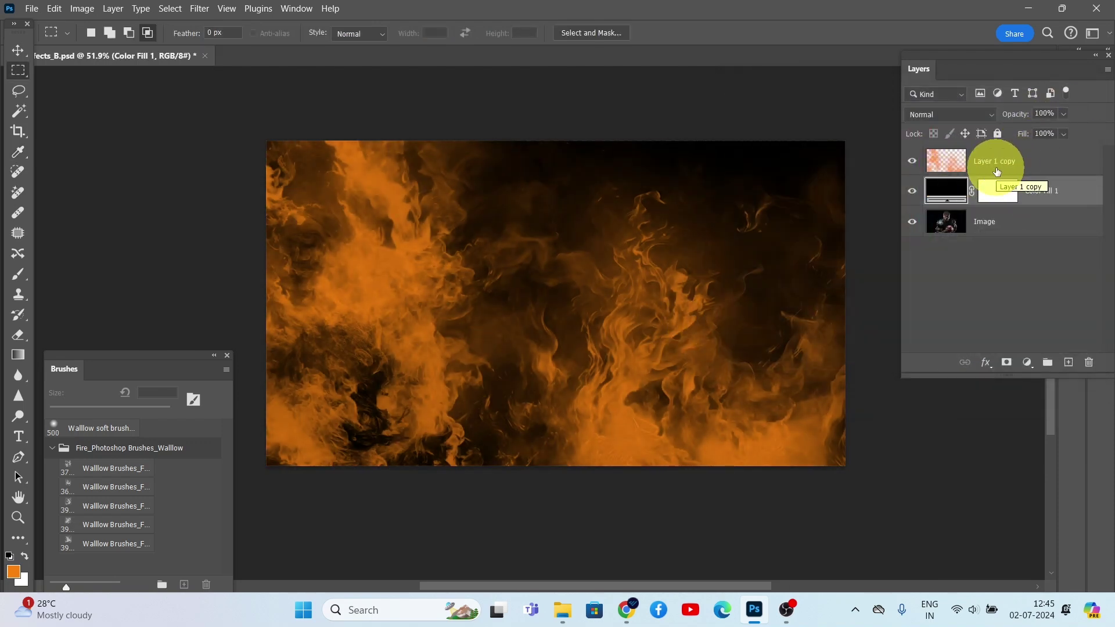
# Load Layer 1 copy's pixels as a selection and run Generative Fill with the prompt 'Fire'.
pyautogui.click(954, 164)
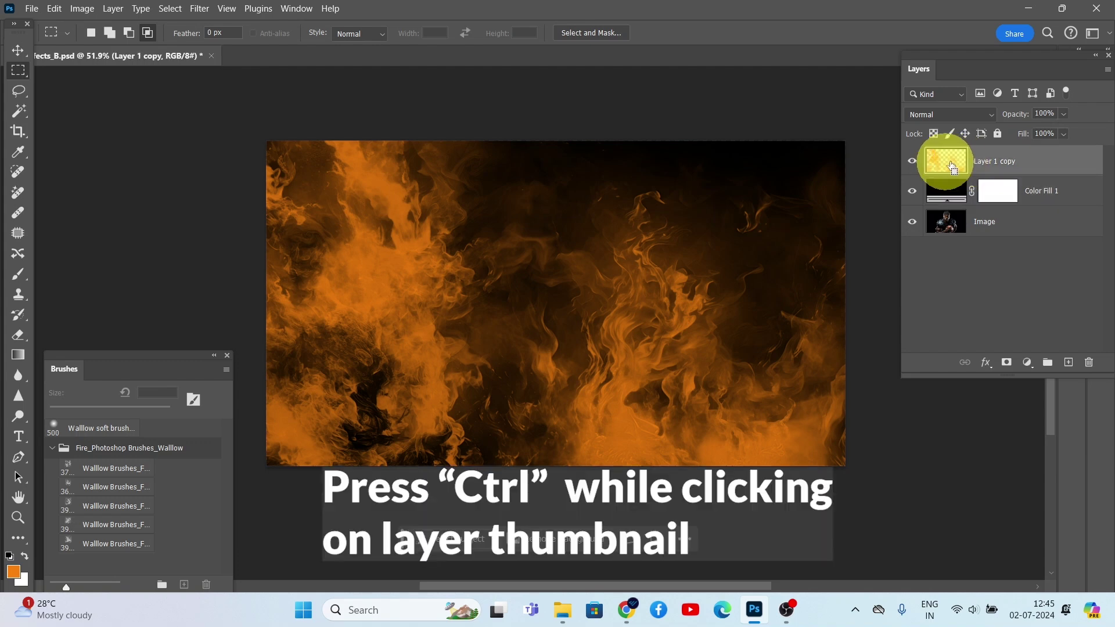
pyautogui.keyDown('ctrl'); pyautogui.click(954, 167); pyautogui.keyUp('ctrl')
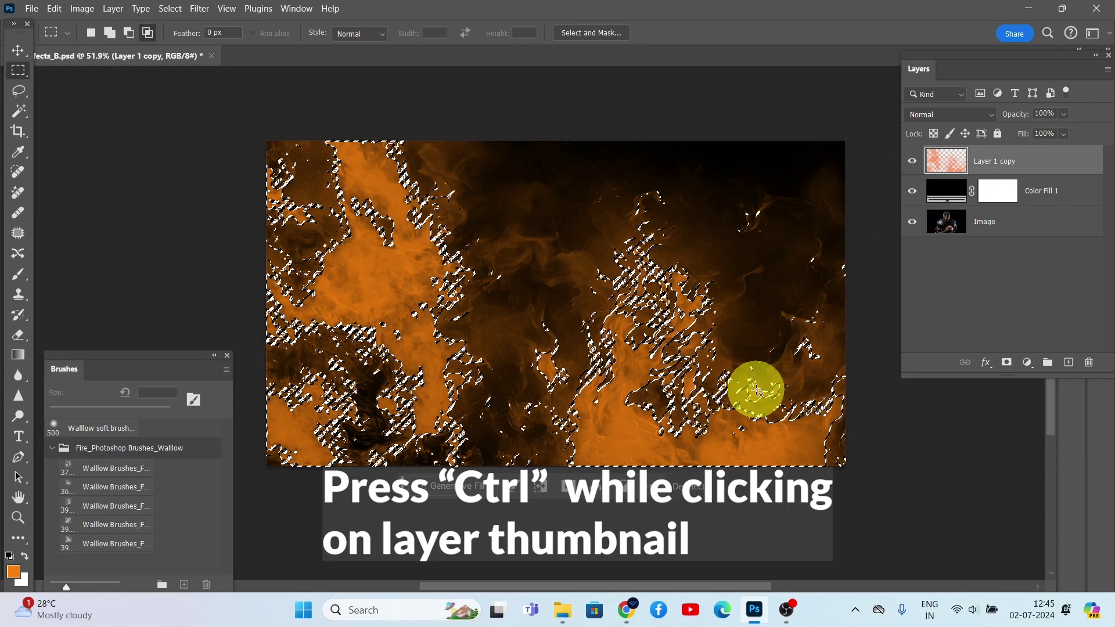
pyautogui.click(453, 488)
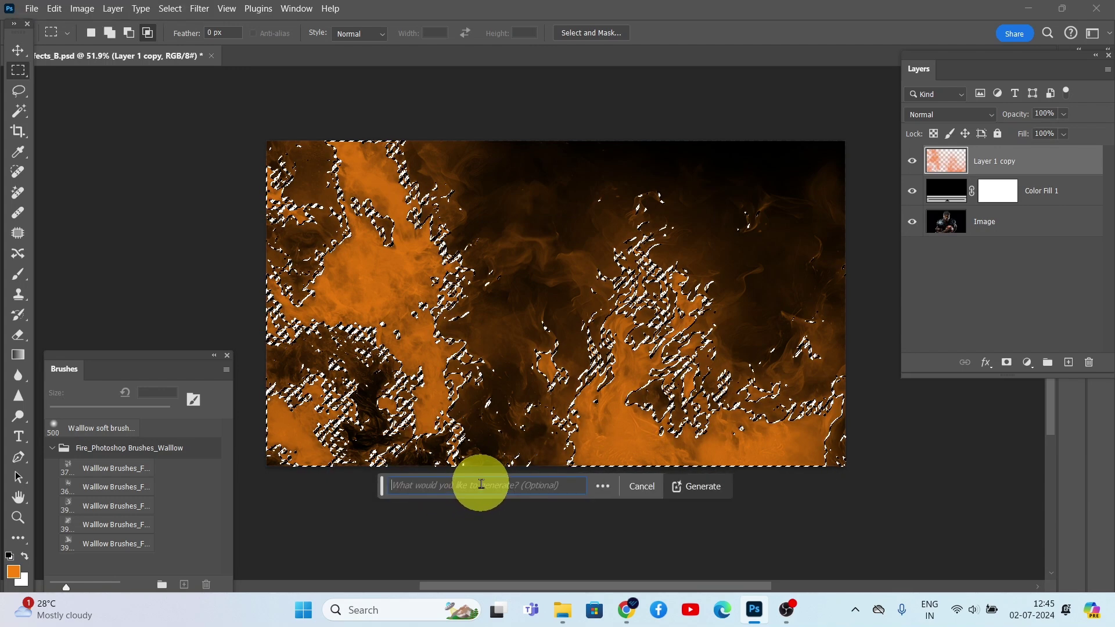
pyautogui.write('Fir')
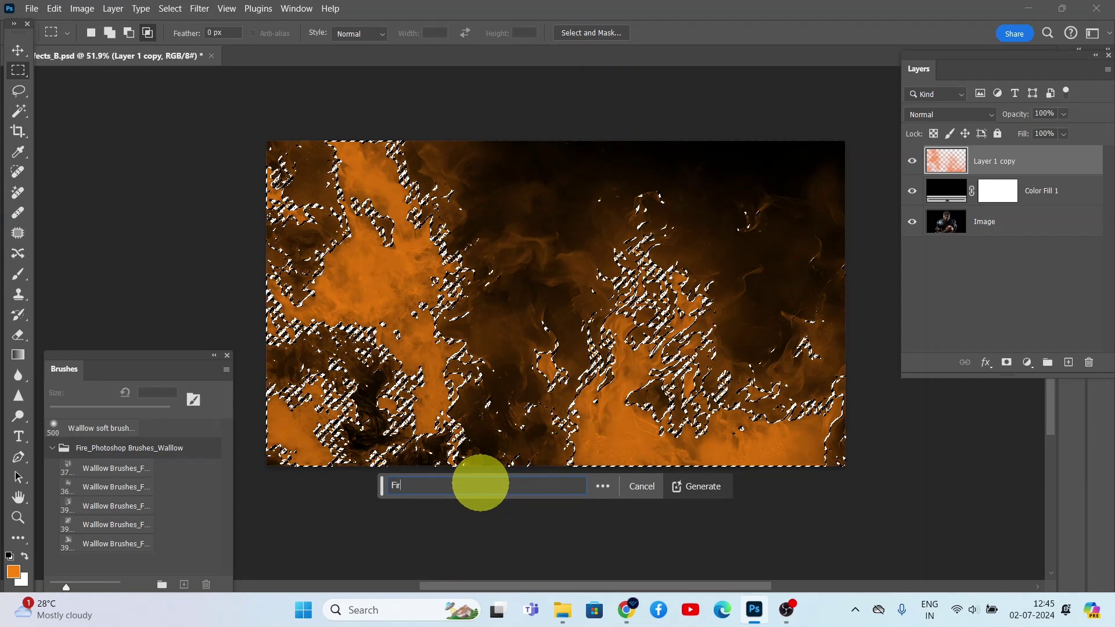
pyautogui.write('e')
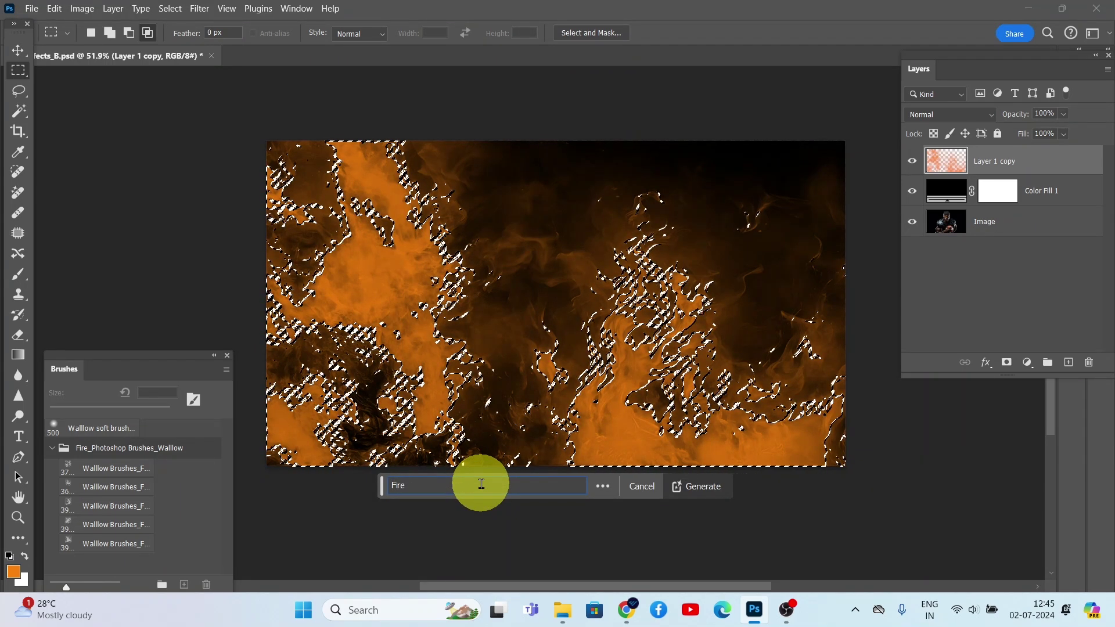
pyautogui.click(704, 488)
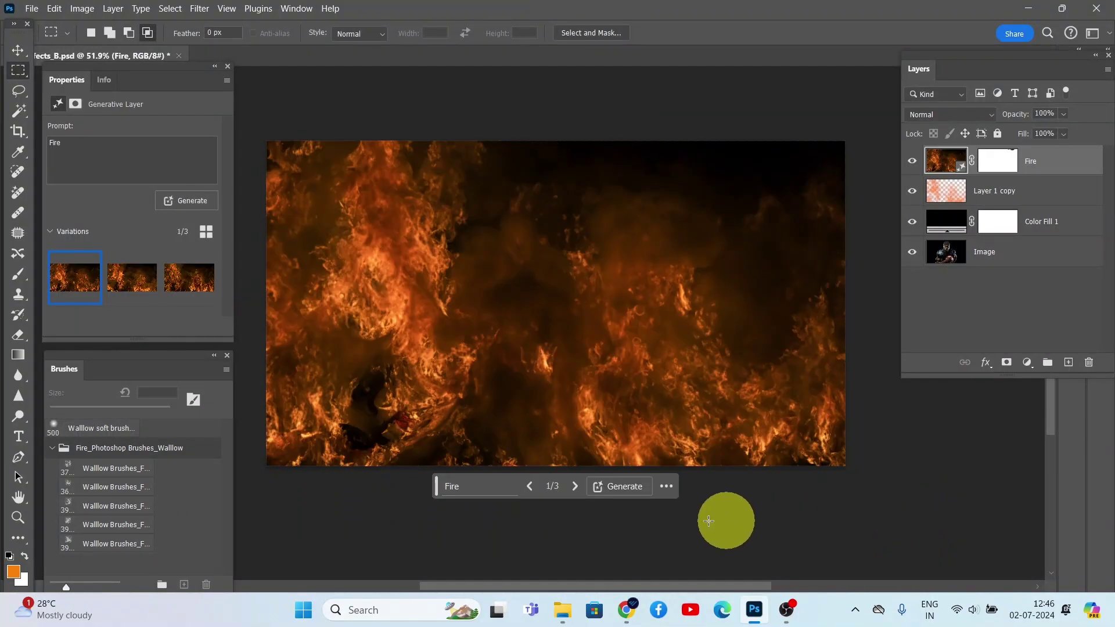
# Preview the Fire variations, generate three more, and settle on variation 3.
pyautogui.click(124, 280)
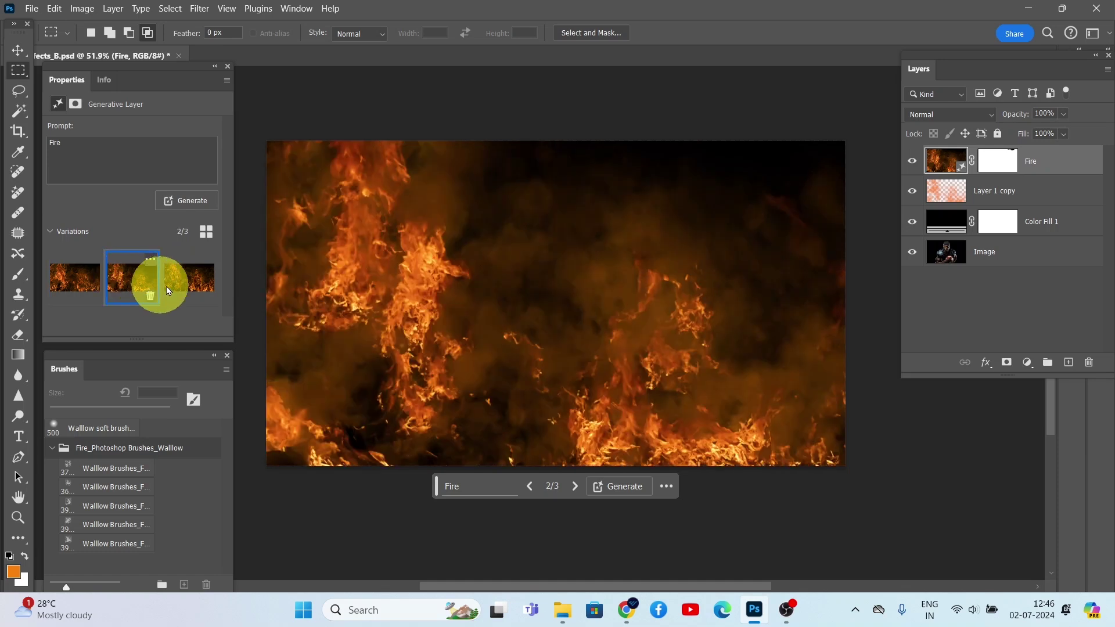
pyautogui.click(182, 284)
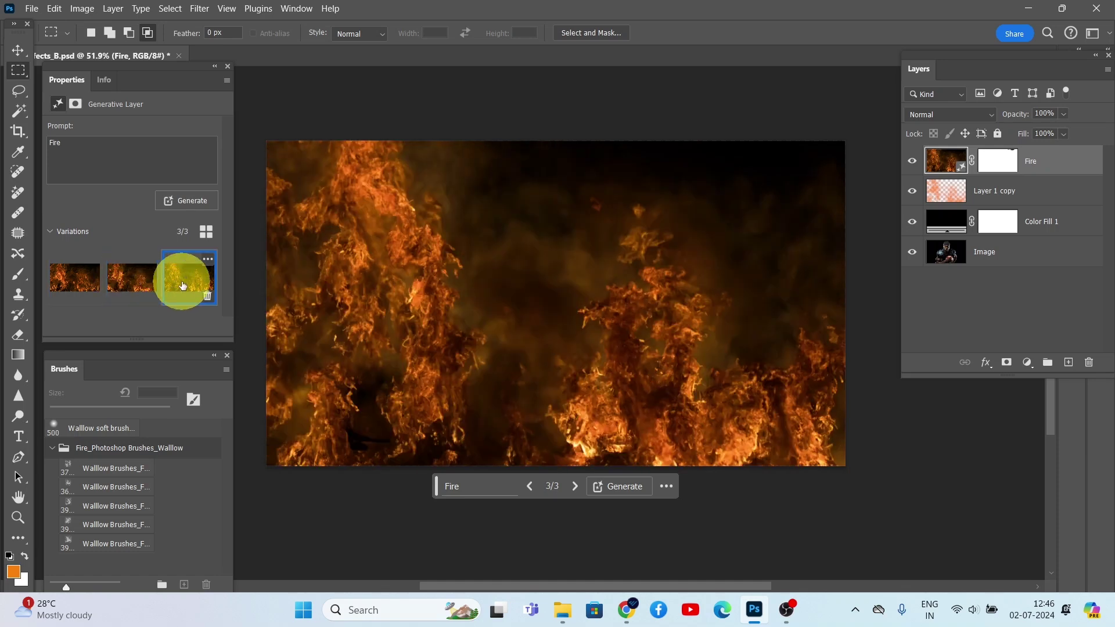
pyautogui.click(190, 201)
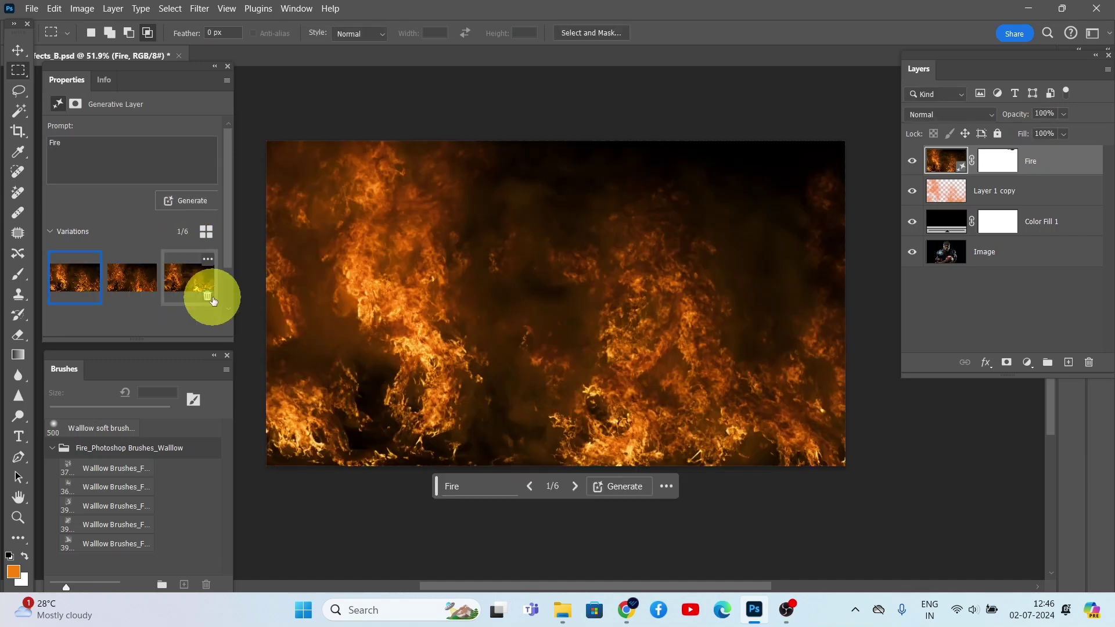
pyautogui.scroll(-1, 141, 279)
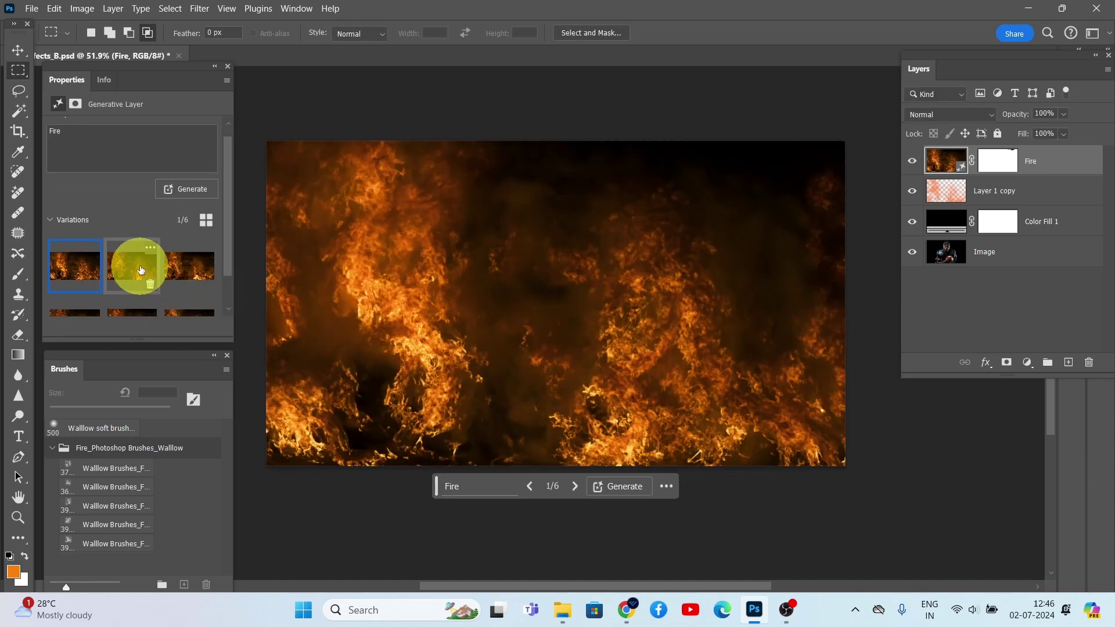
pyautogui.click(141, 267)
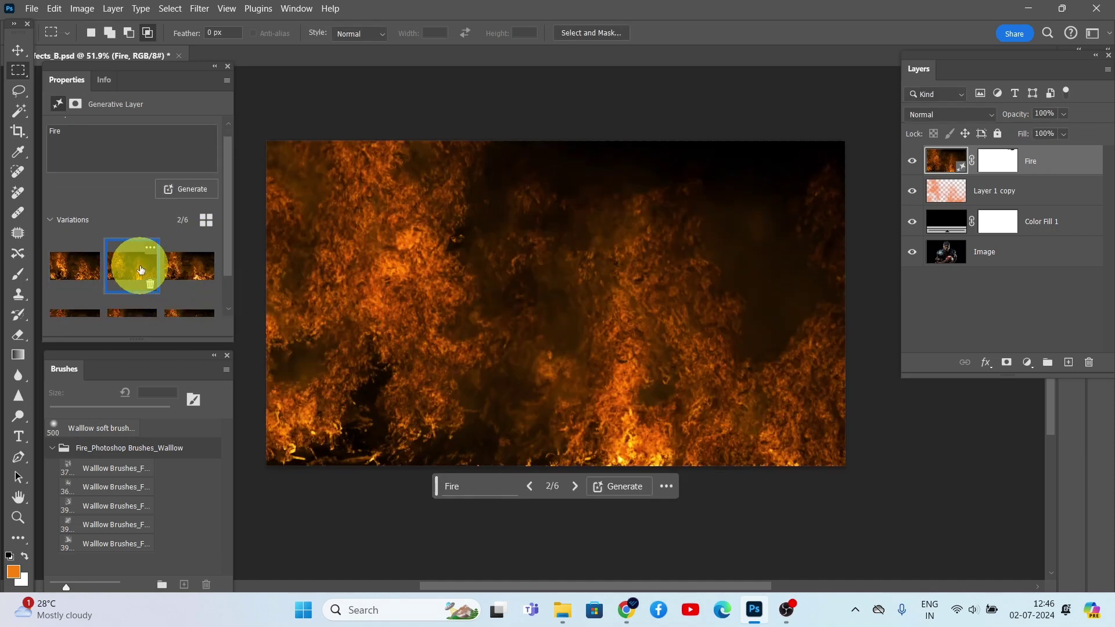
pyautogui.click(182, 271)
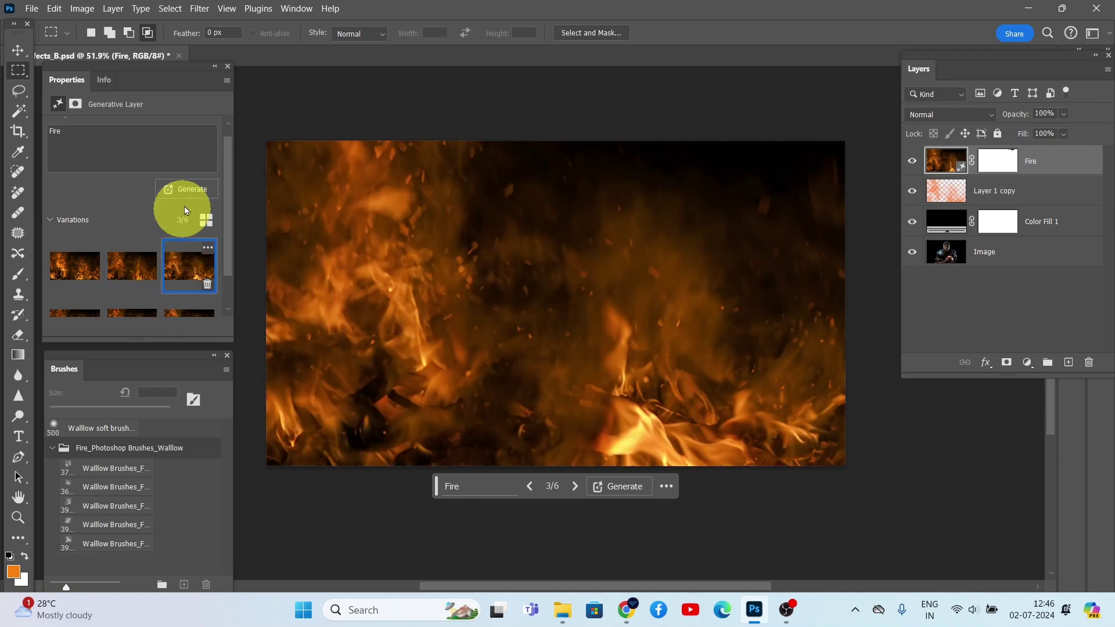
# Regenerate the Fire layer with the prompt 'Fire flame' and show its third variation.
pyautogui.click(141, 149)
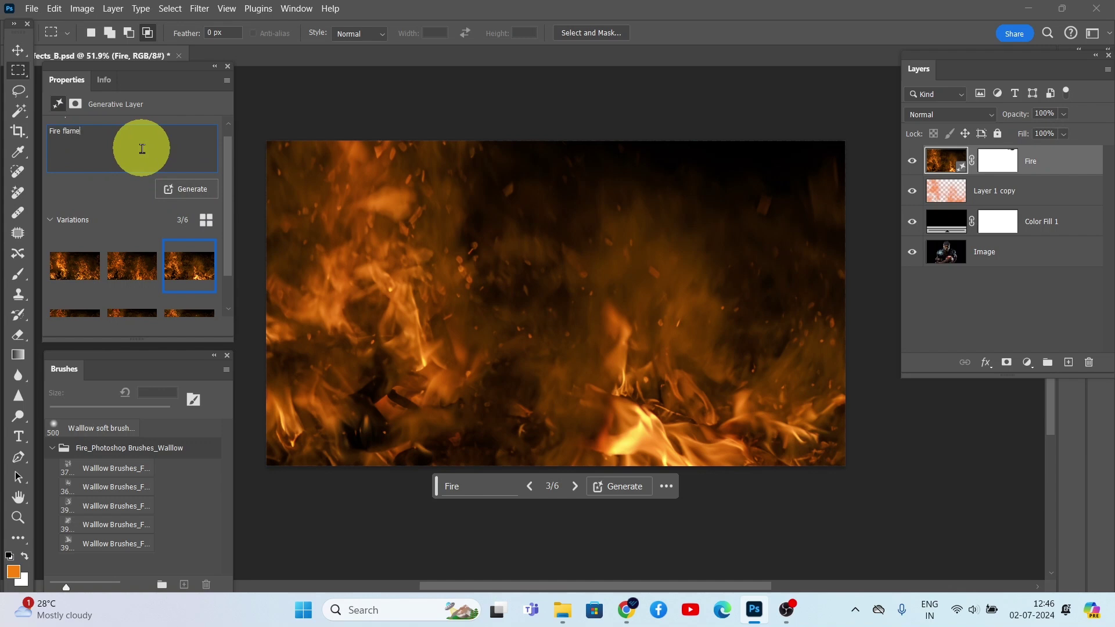
pyautogui.click(206, 194)
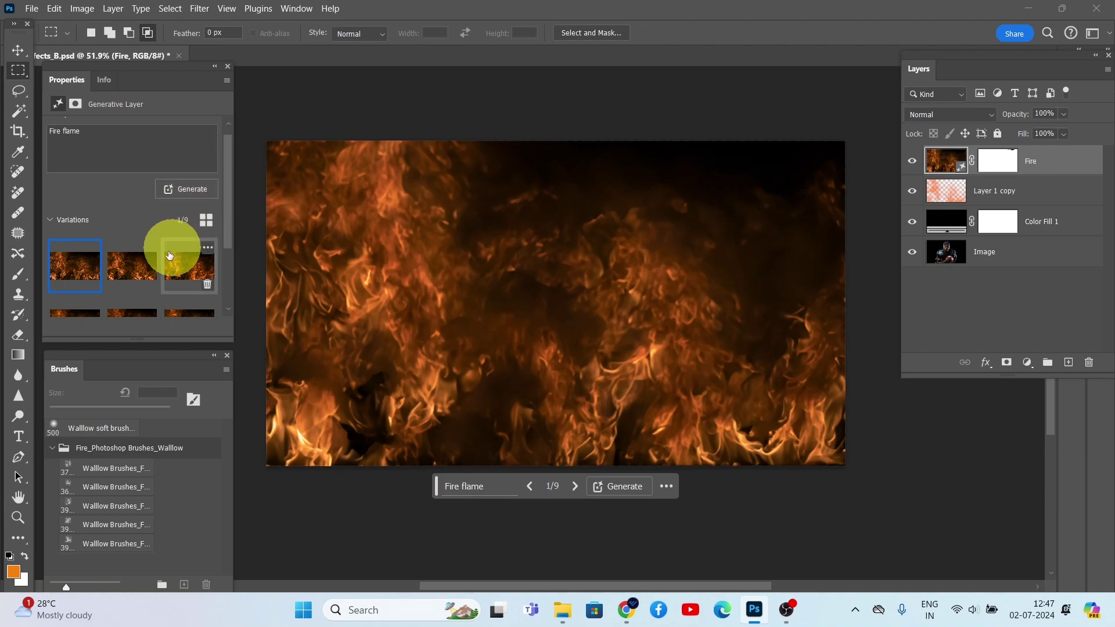
pyautogui.click(145, 266)
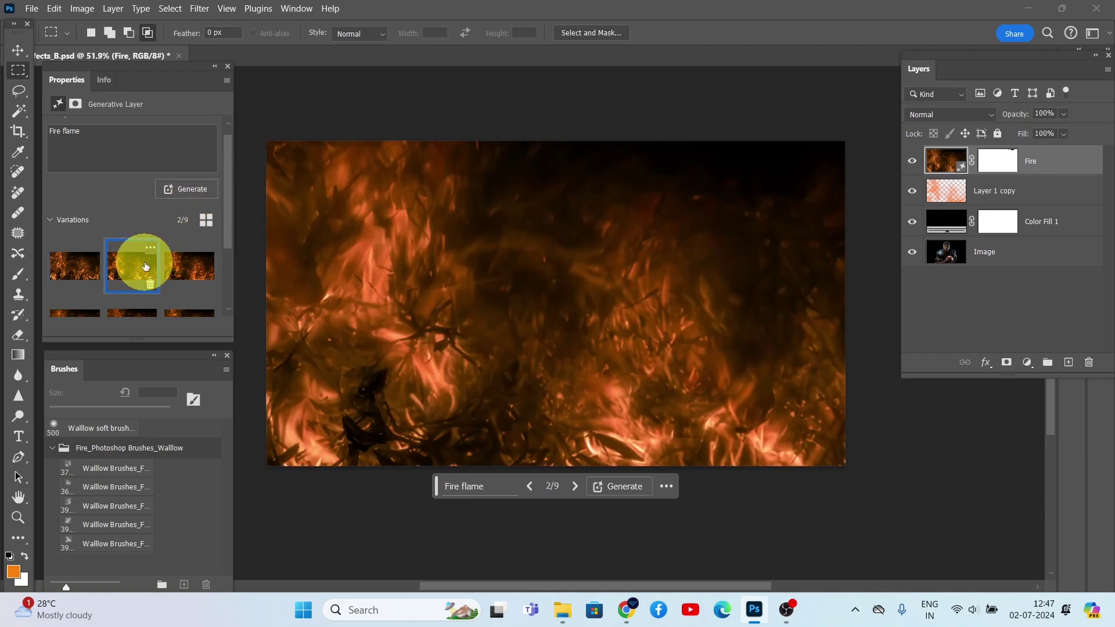
pyautogui.click(185, 266)
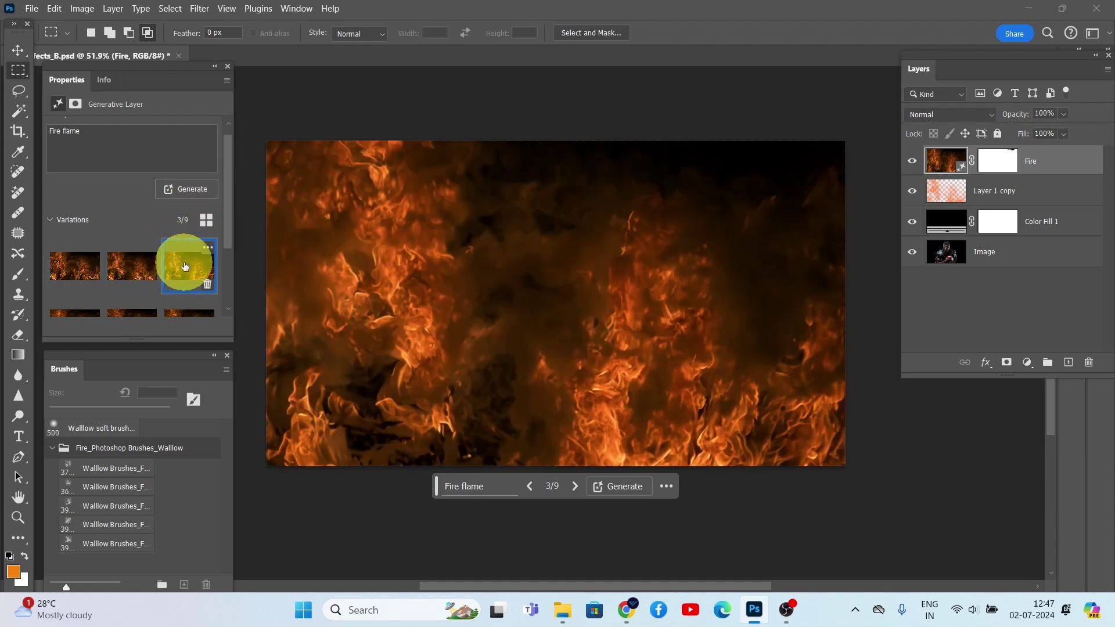
pyautogui.moveTo(95, 137); pyautogui.dragTo(62, 135)
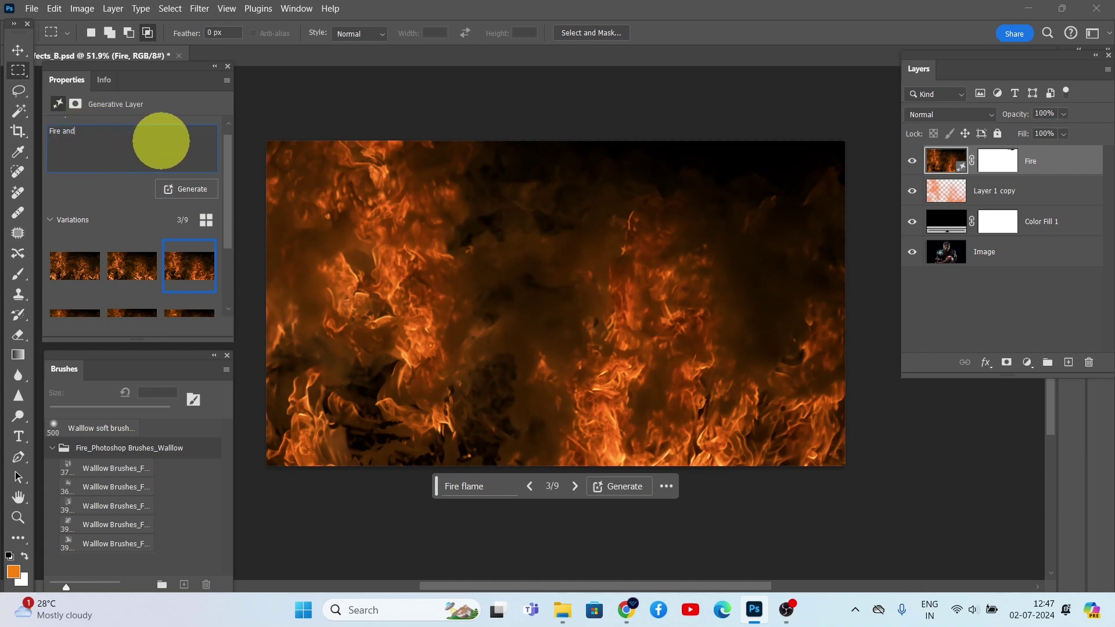
# Generate from the prompt 'Fire and smoke' and display the third of twelve variations.
pyautogui.click(191, 190)
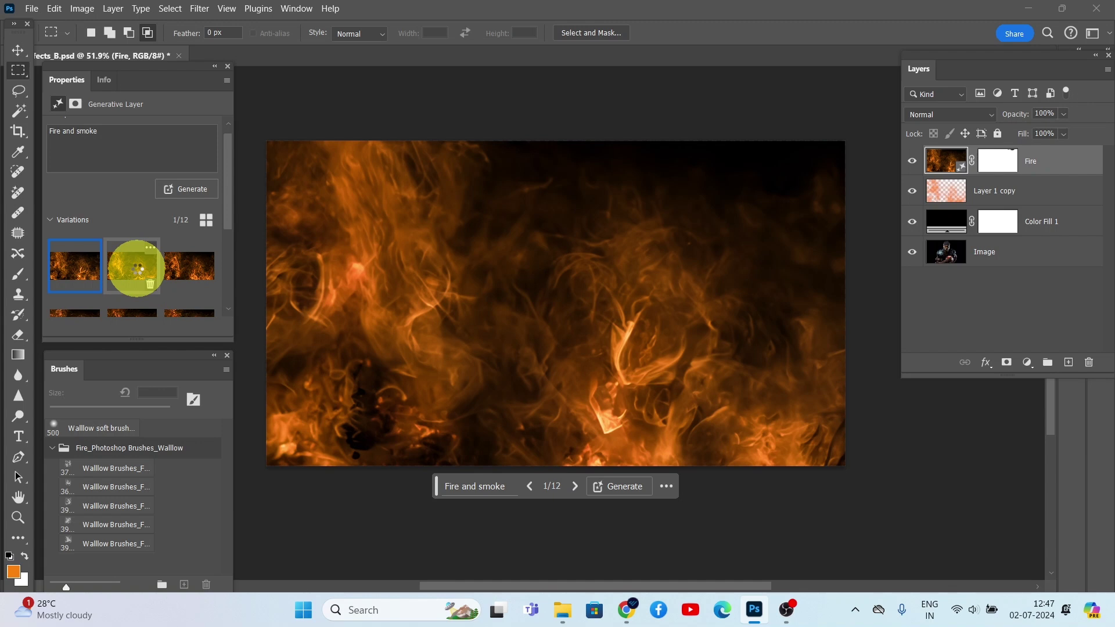
pyautogui.click(138, 270)
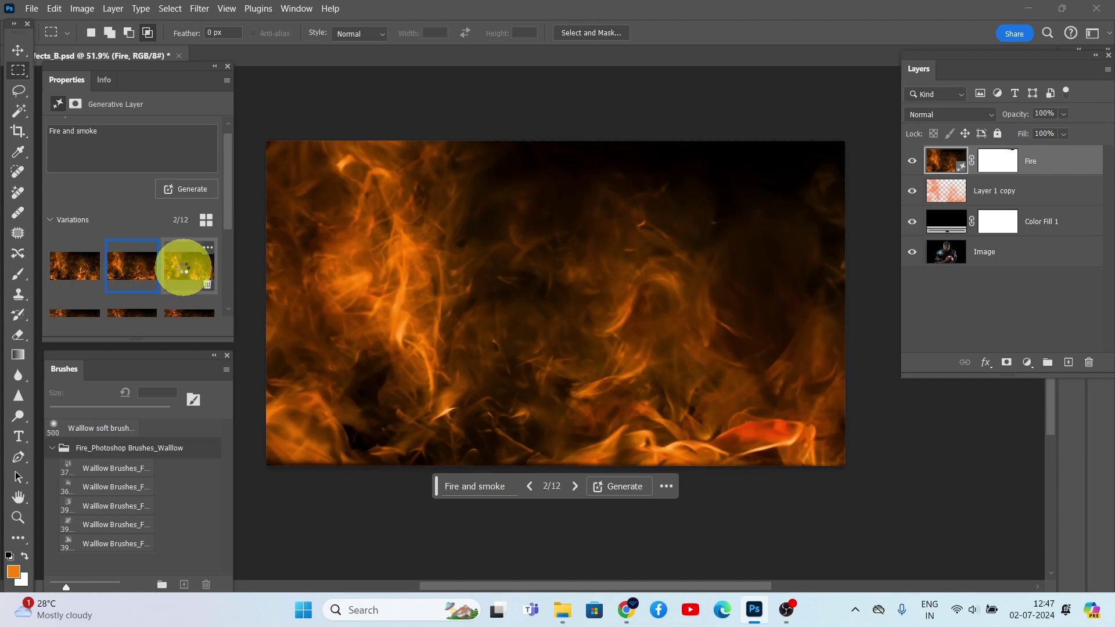
pyautogui.click(184, 271)
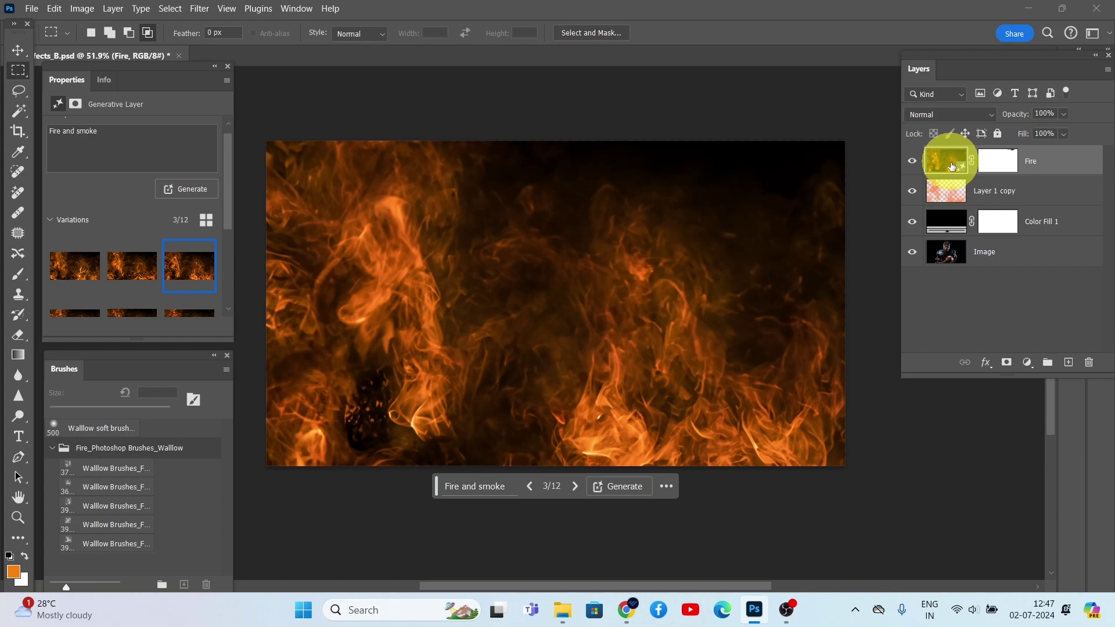
# Hide Layer 1 copy and Color Fill 1, then set the Fire layer's blend mode to Screen.
pyautogui.click(941, 187)
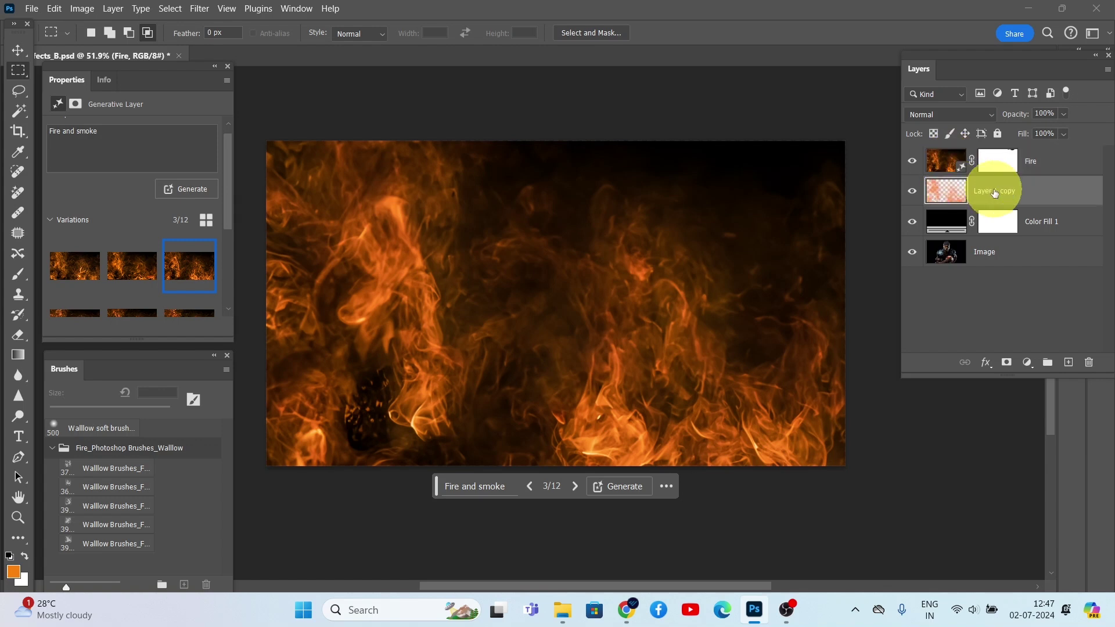
pyautogui.click(913, 192)
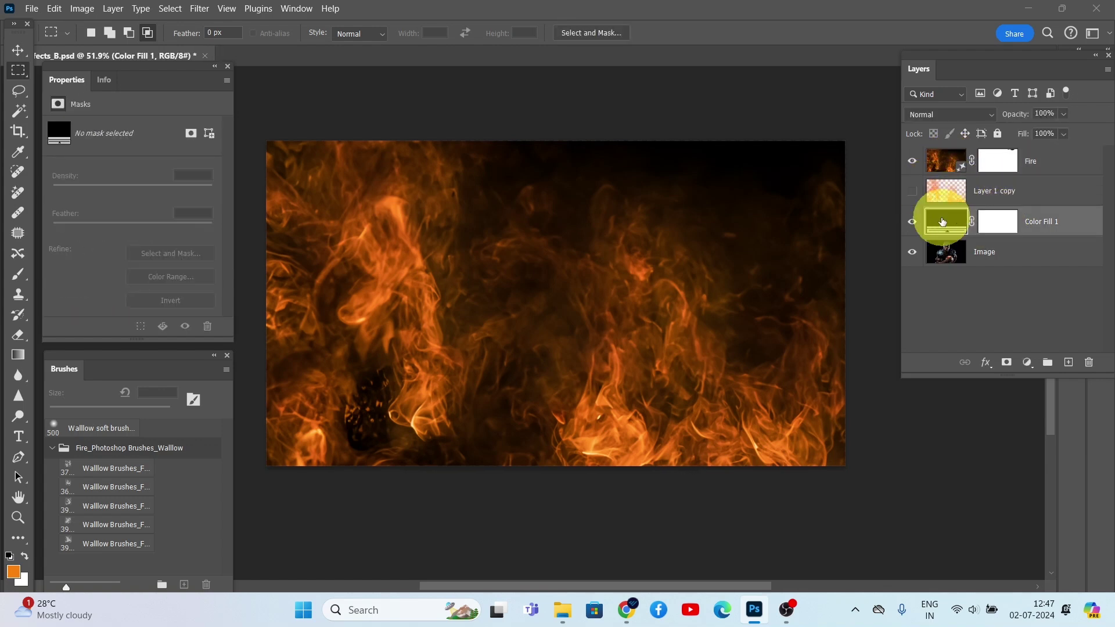
pyautogui.click(912, 221)
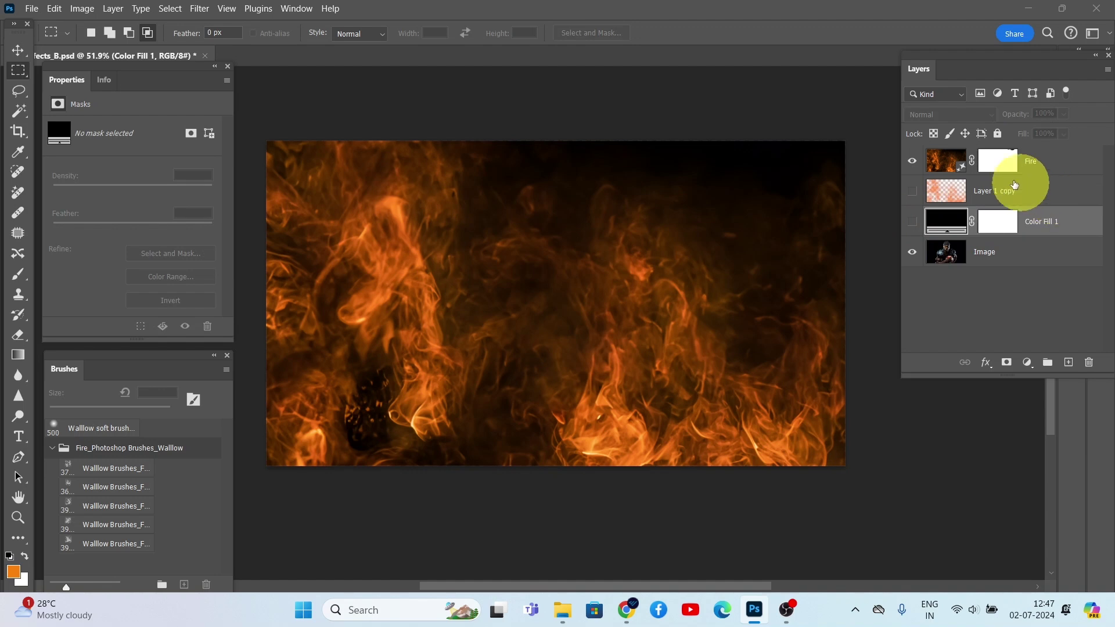
pyautogui.click(946, 162)
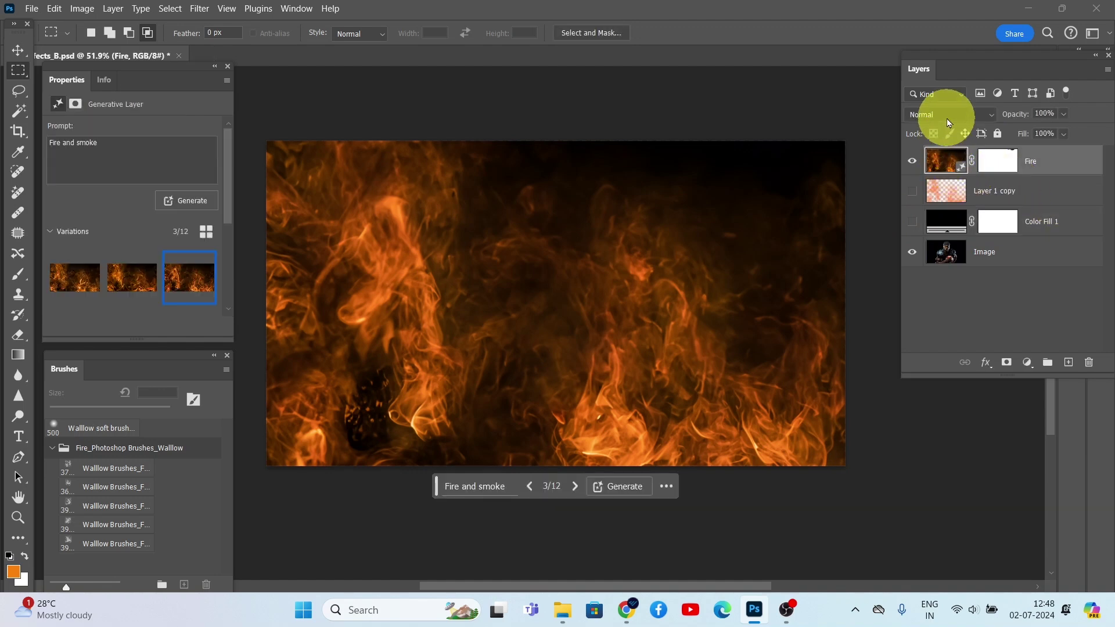
pyautogui.click(949, 123)
pyautogui.click(939, 255)
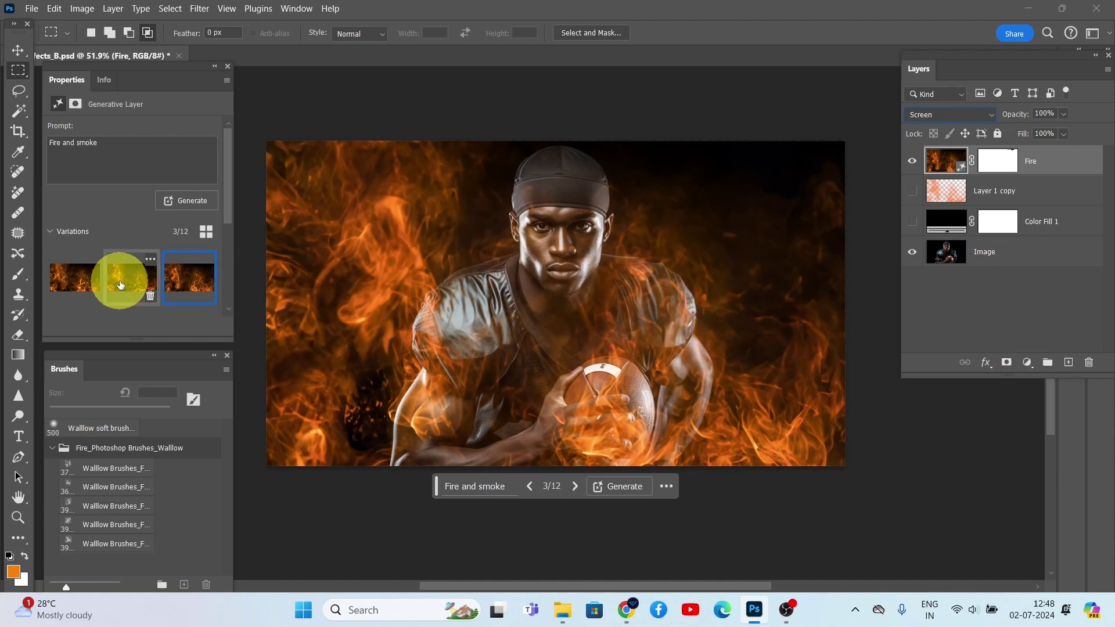
# Browse the twelve Fire variations and pick the sixth, a 'Fire flame' result.
pyautogui.click(121, 285)
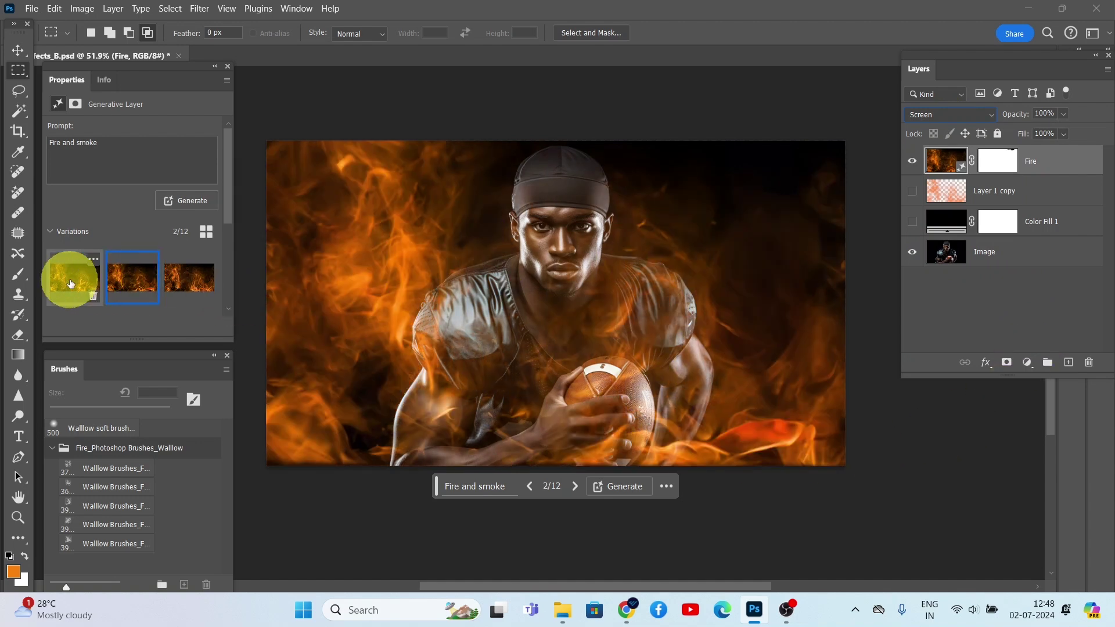
pyautogui.click(70, 283)
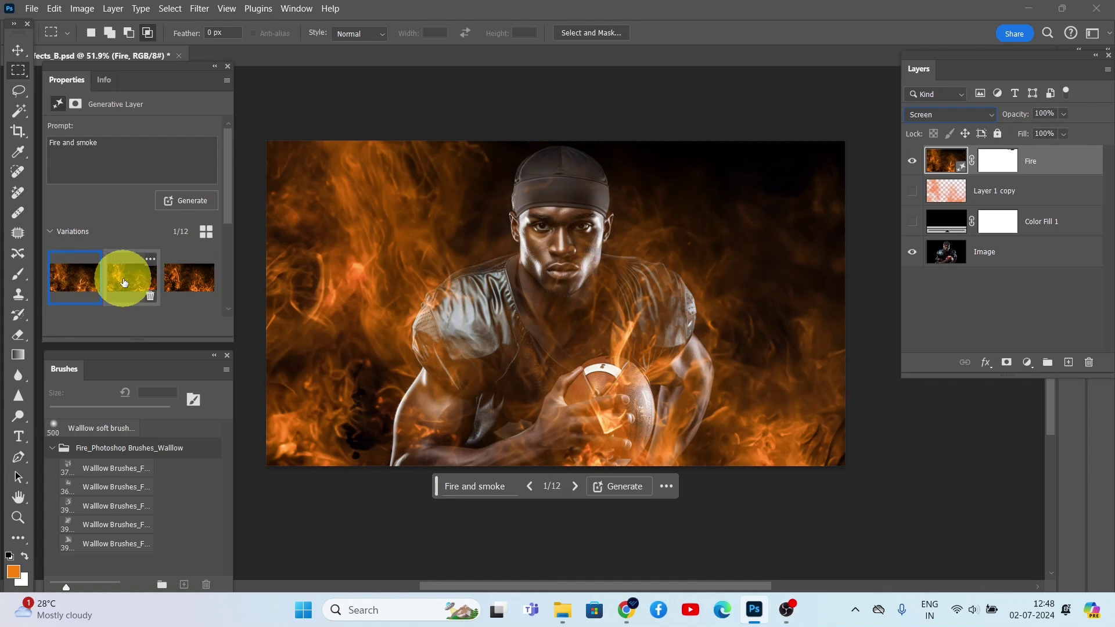
pyautogui.scroll(-1, 123, 283)
pyautogui.scroll(-2, 124, 282)
pyautogui.click(184, 275)
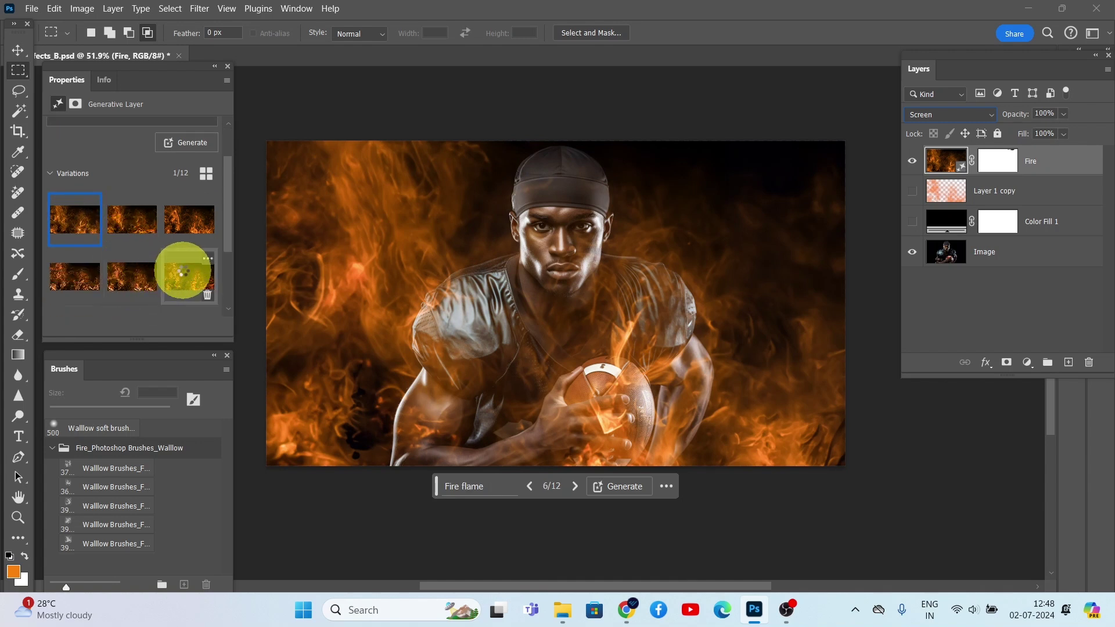